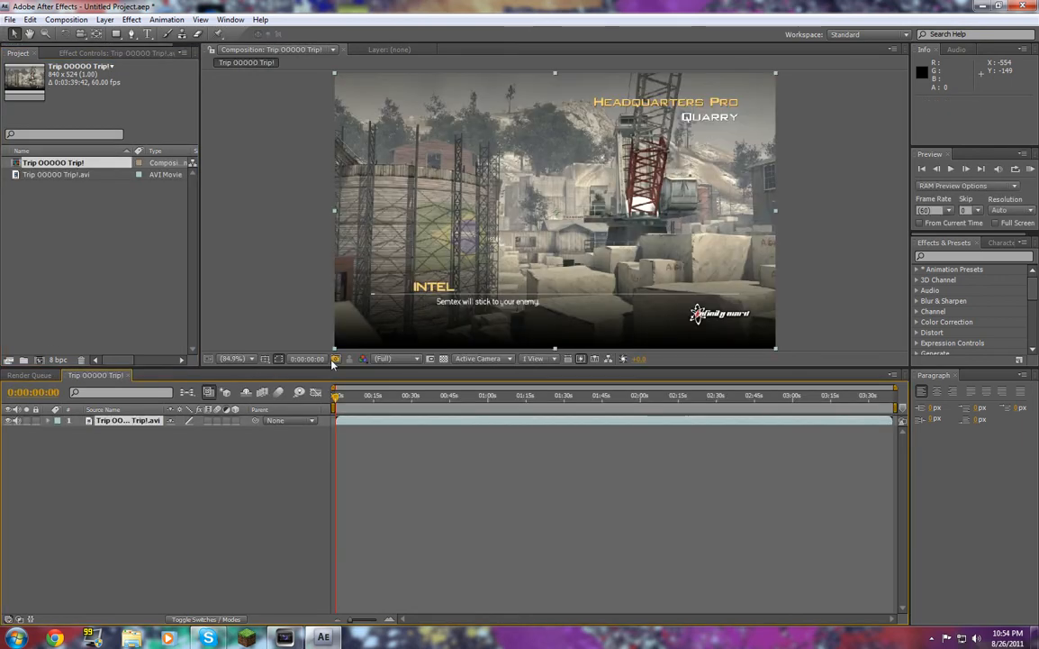
Trim the start of the gameplay clip to 0:01:52:17 and move the trimmed layer to the beginning of the composition
left_click_drag(356, 401, 596, 395)
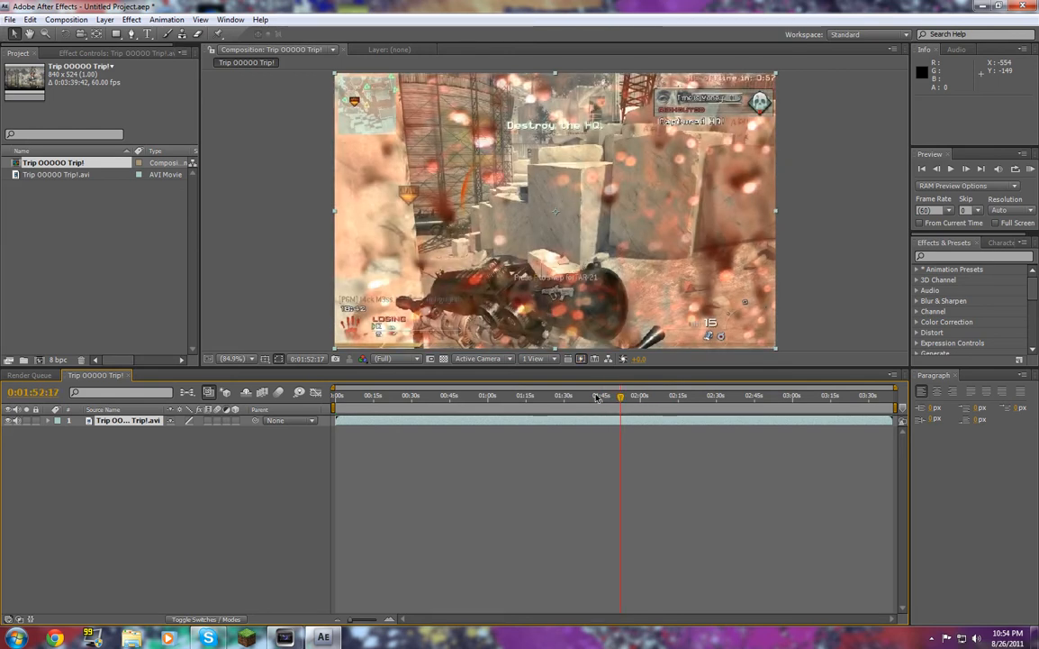
left_click_drag(338, 420, 623, 429)
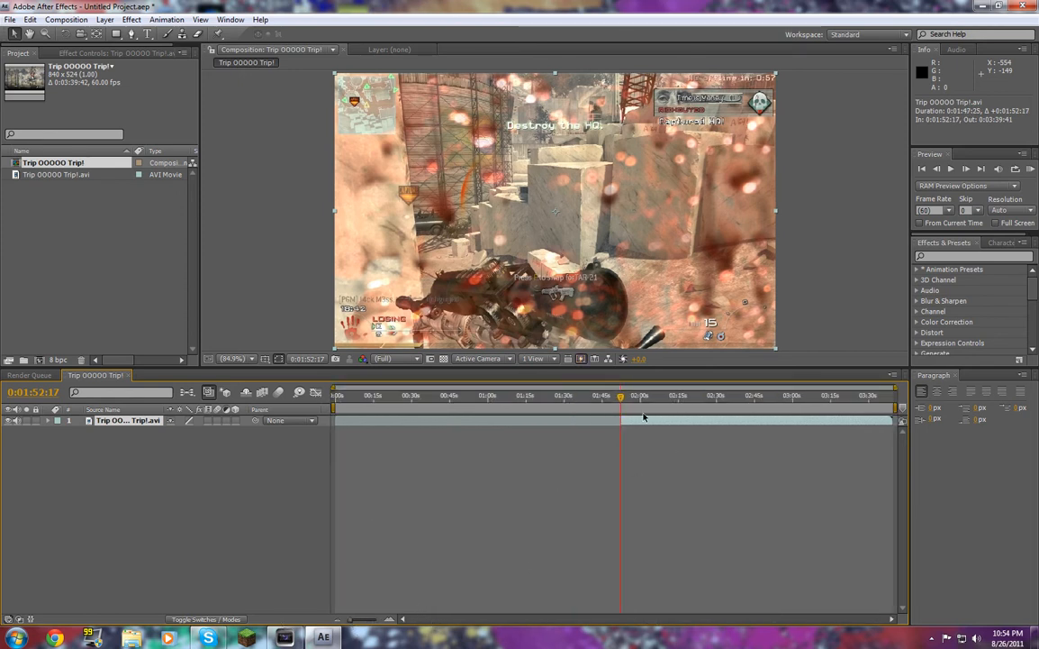
left_click_drag(643, 416, 353, 425)
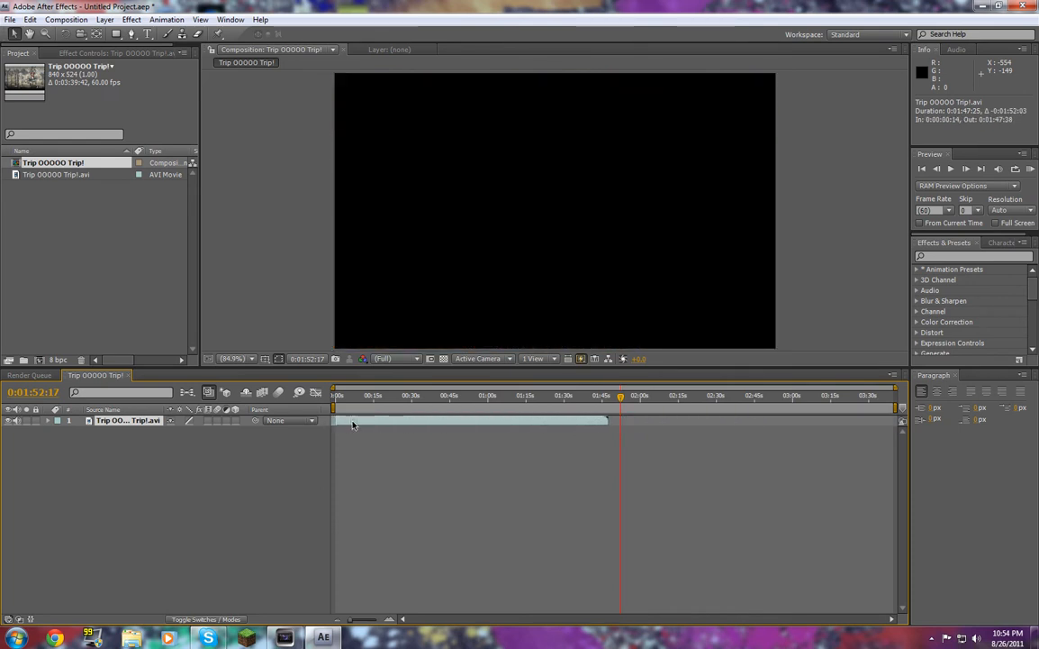
key("Home")
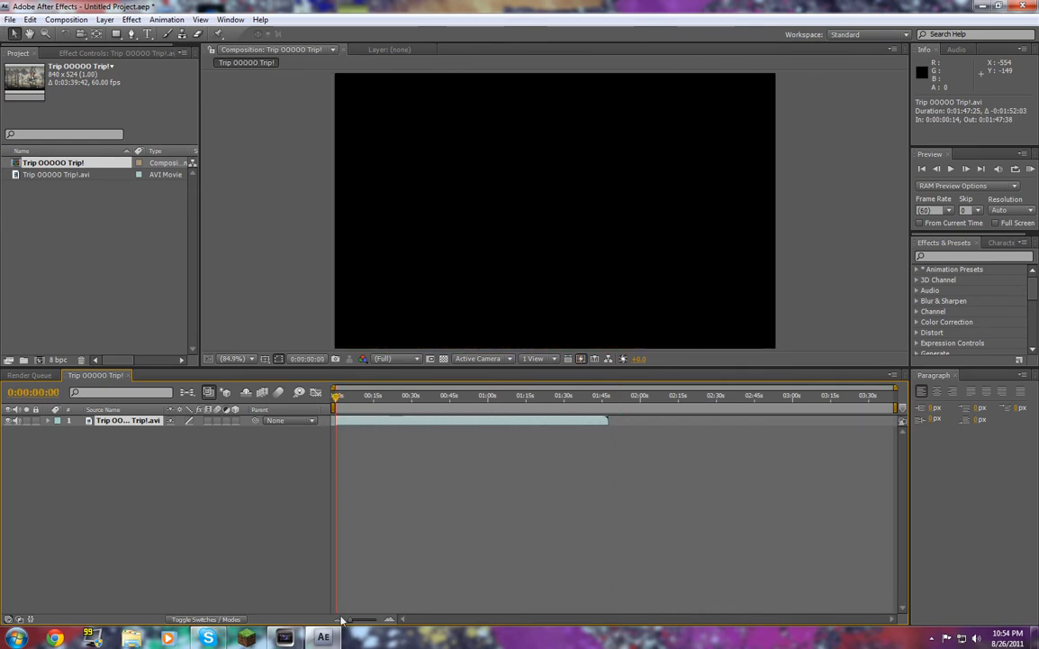
left_click_drag(350, 620, 399, 620)
left_click_drag(692, 420, 362, 401)
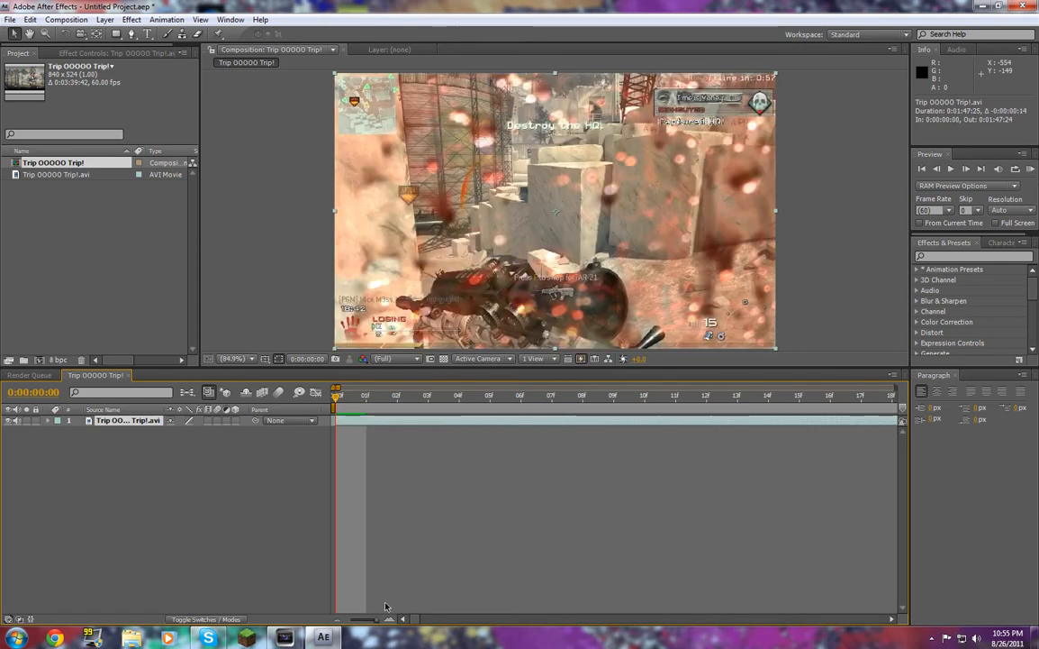
Trim the end of the gameplay clip at 0:00:12:55, aligning it exactly with the current-time indicator
left_click_drag(371, 620, 346, 621)
left_click_drag(386, 397, 367, 400)
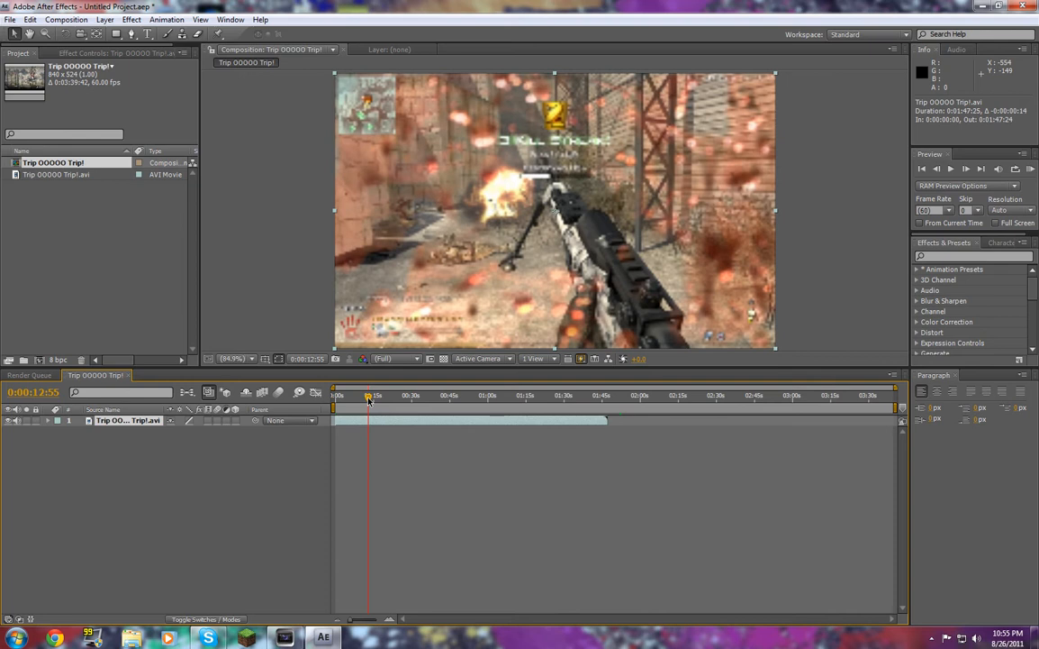
left_click_drag(609, 427, 374, 428)
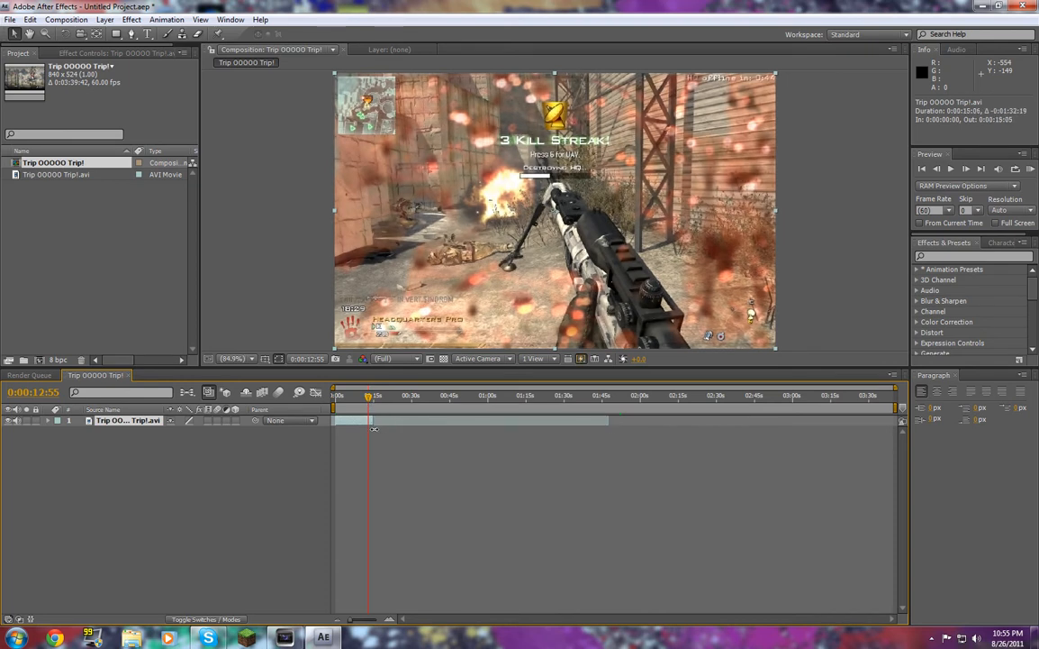
left_click_drag(349, 620, 375, 620)
left_click_drag(623, 419, 615, 419)
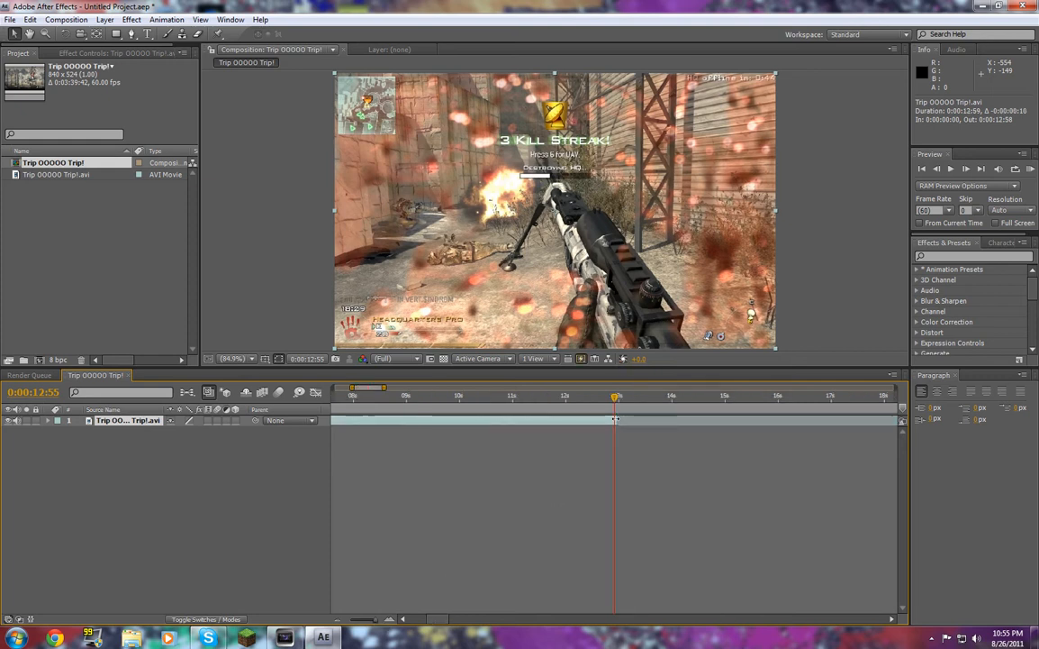
left_click_drag(375, 620, 390, 620)
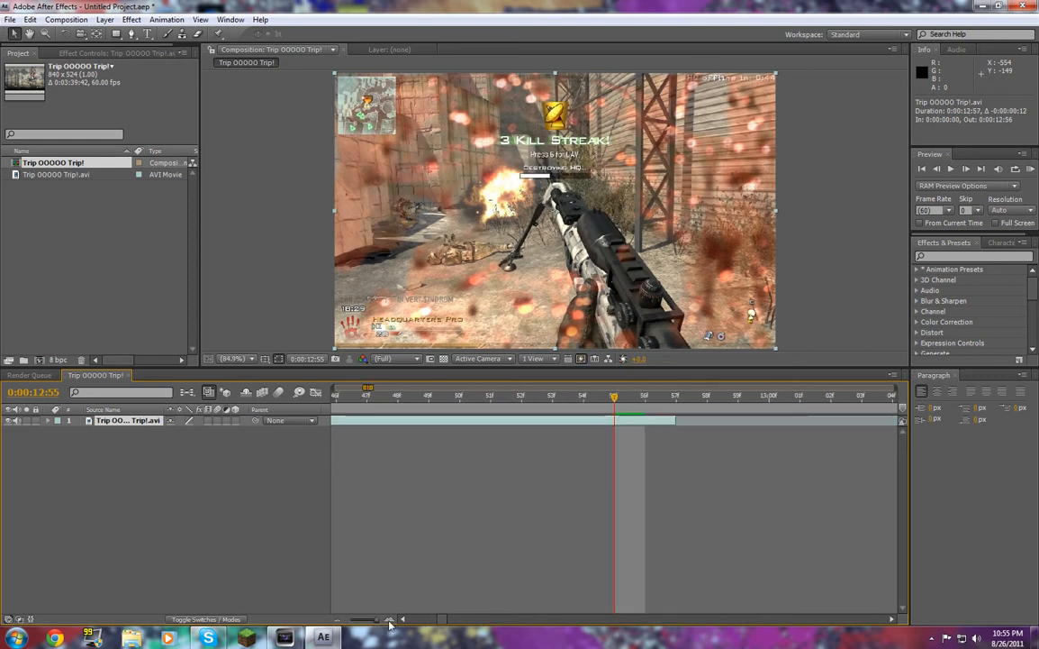
left_click_drag(675, 420, 615, 421)
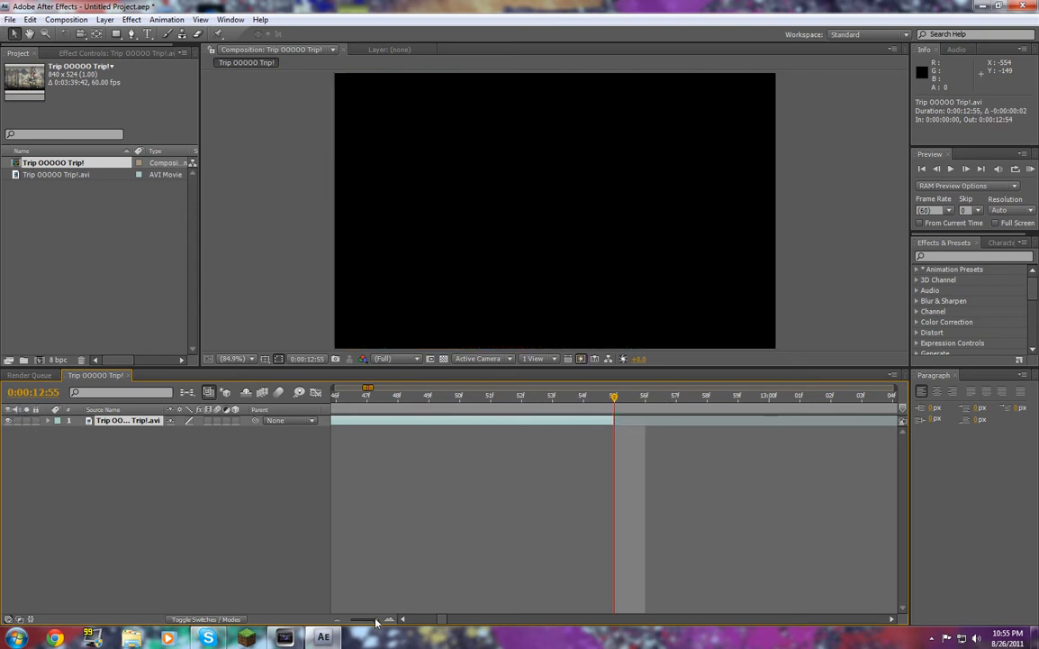
Return to the start of the composition and add a new adjustment layer above the gameplay clip
left_click_drag(376, 622, 320, 618)
key("Home")
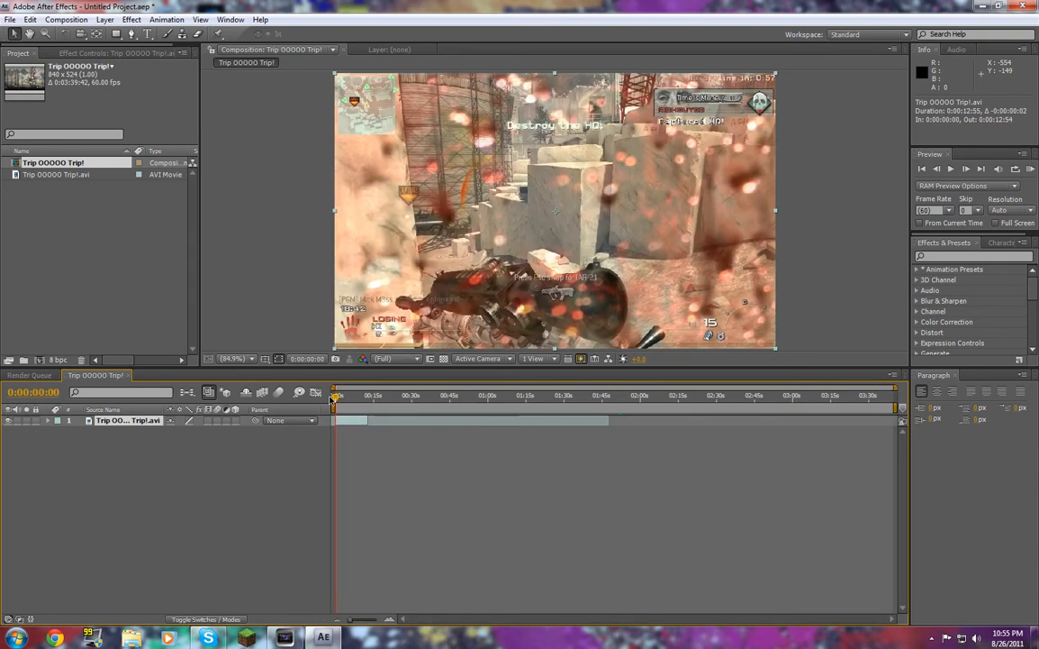
left_click(132, 19)
mouse_move(107, 22)
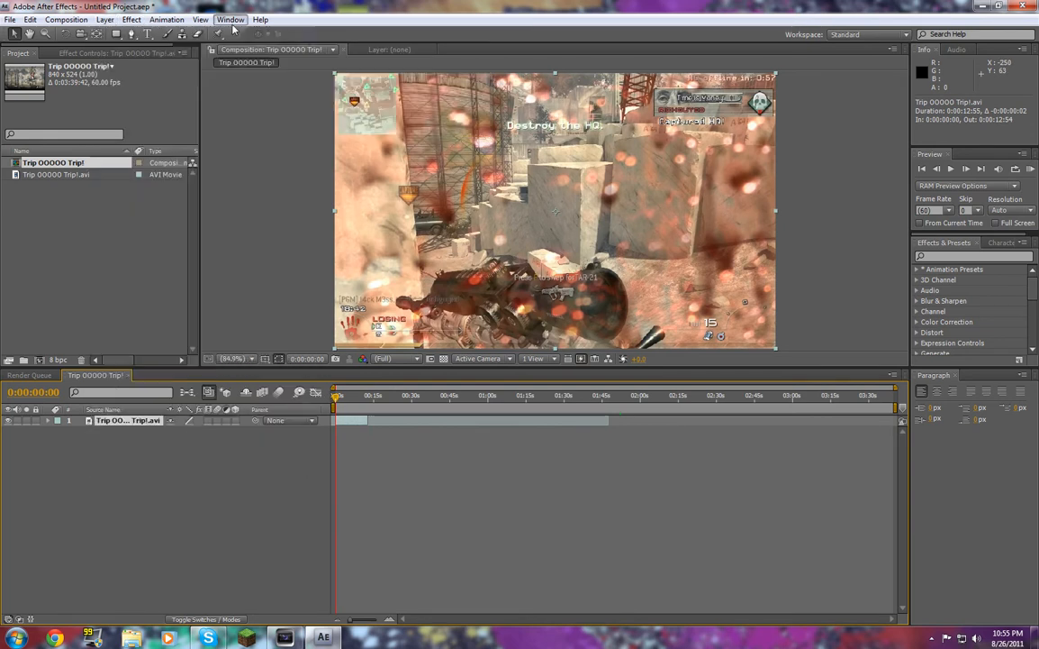
mouse_move(172, 34)
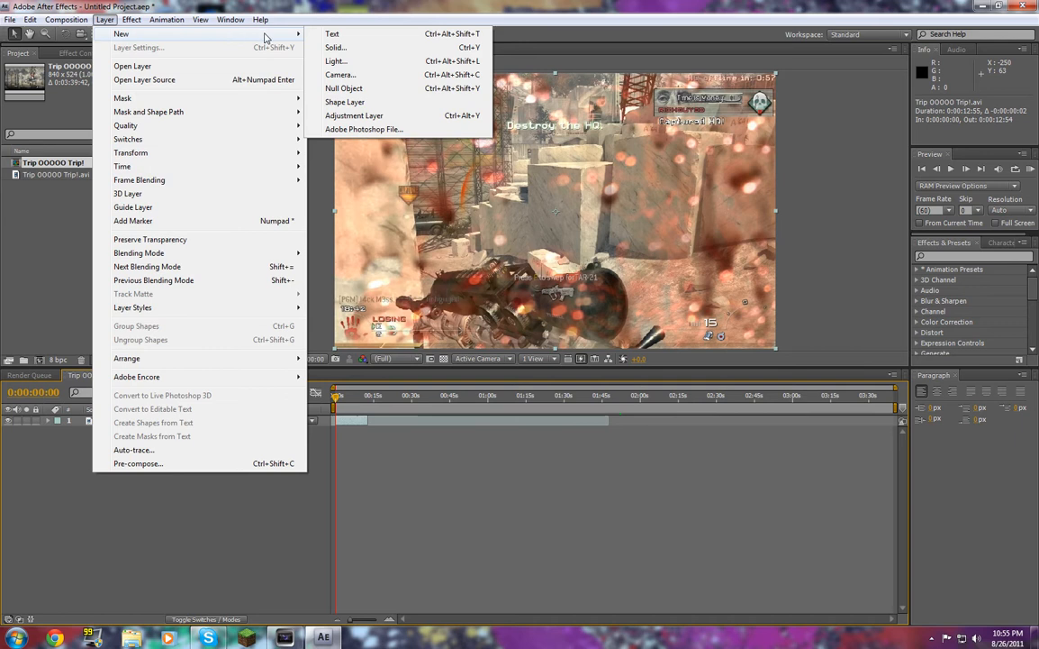
left_click(354, 115)
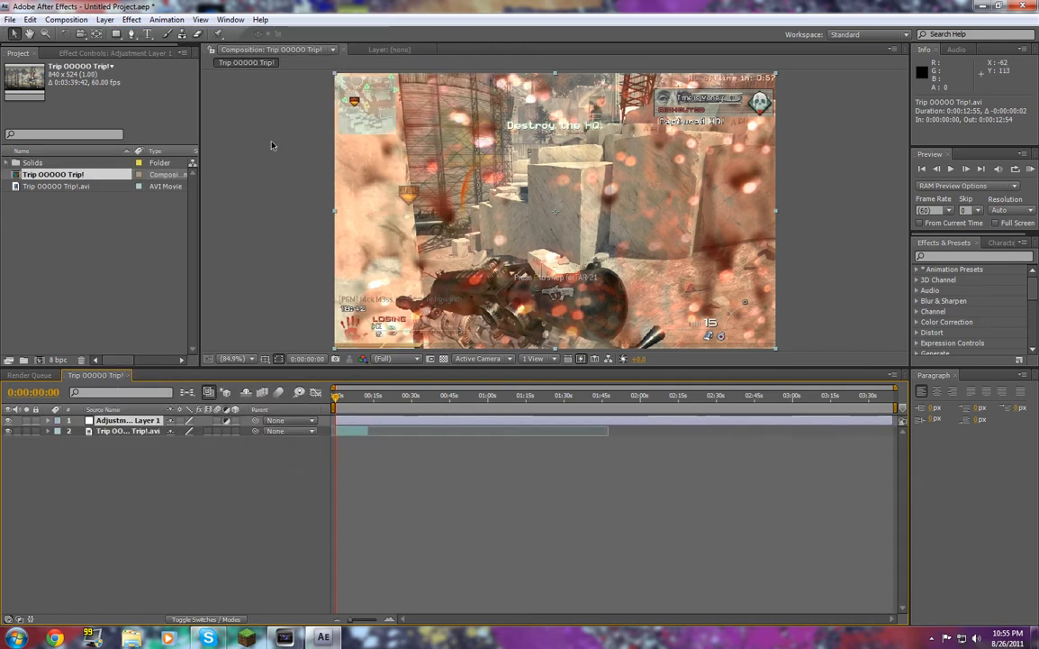
Apply Brightness & Contrast to the adjustment layer with Brightness at -14 and Contrast at 30
left_click(131, 19)
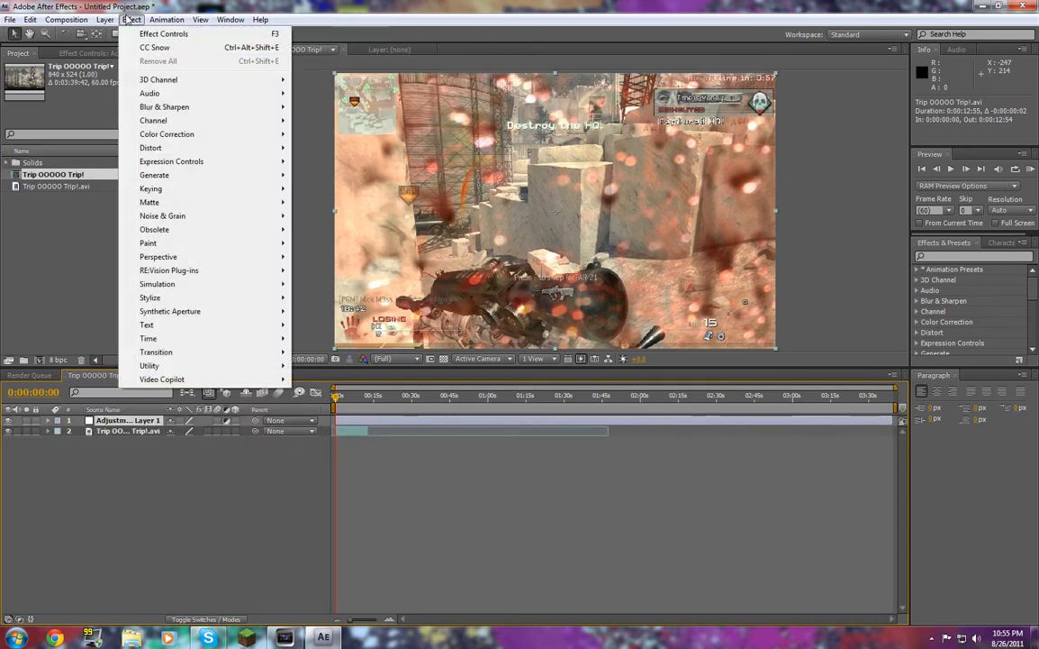
mouse_move(168, 135)
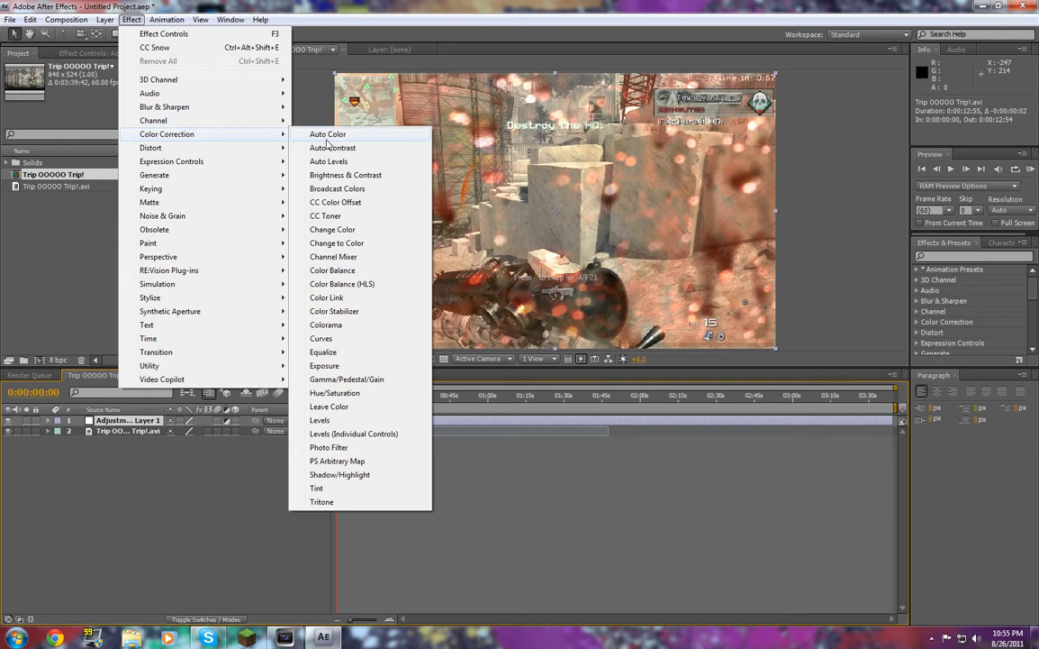
left_click(341, 174)
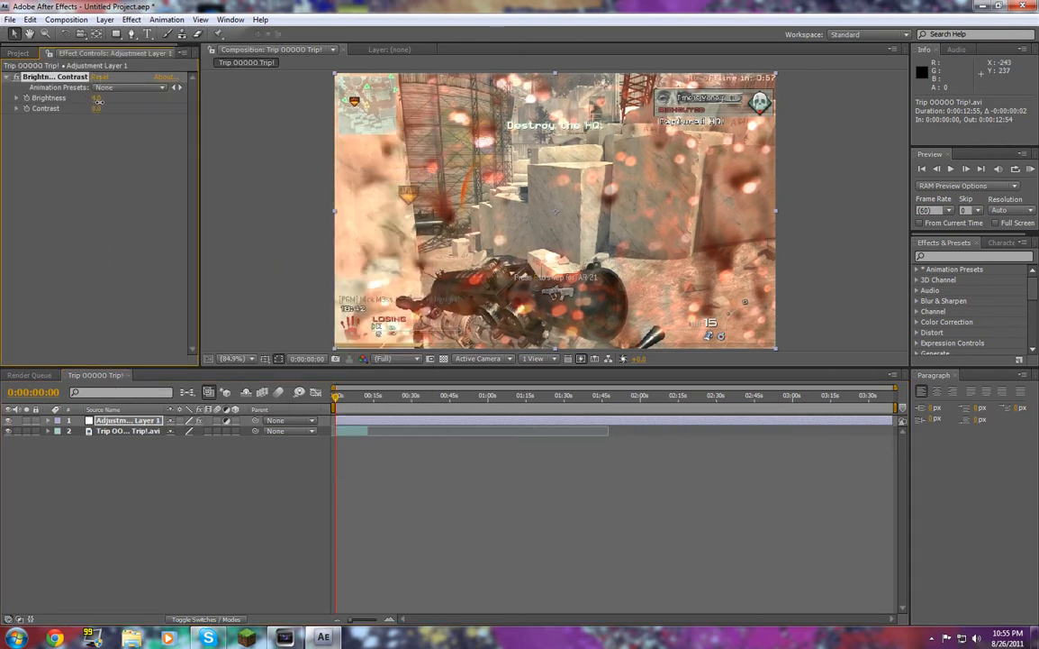
left_click_drag(99, 102, 206, 105)
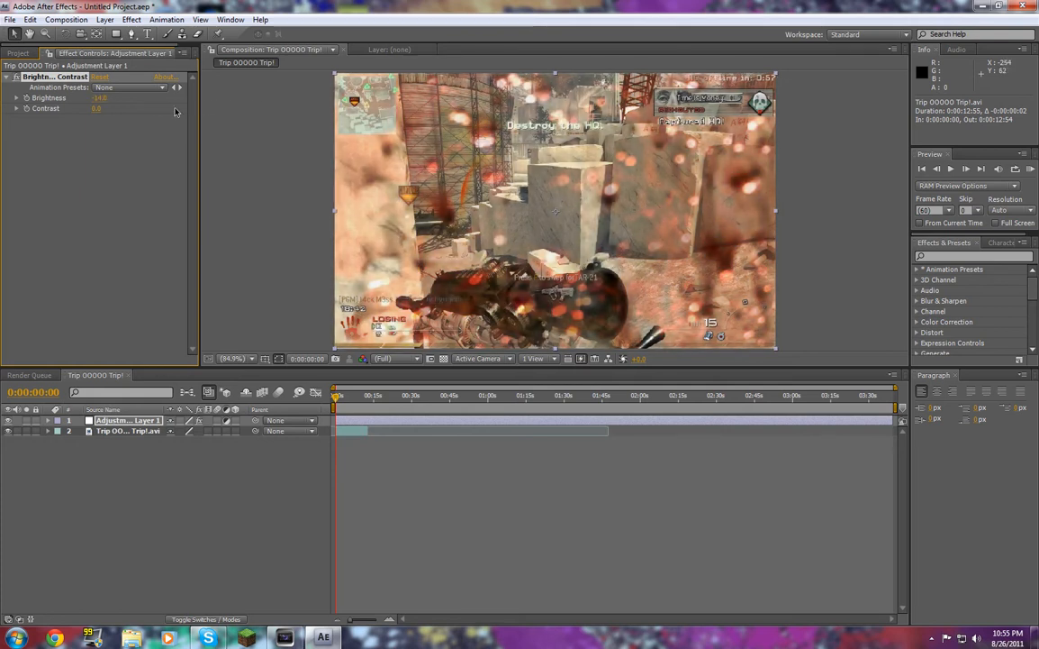
left_click_drag(95, 110, 120, 115)
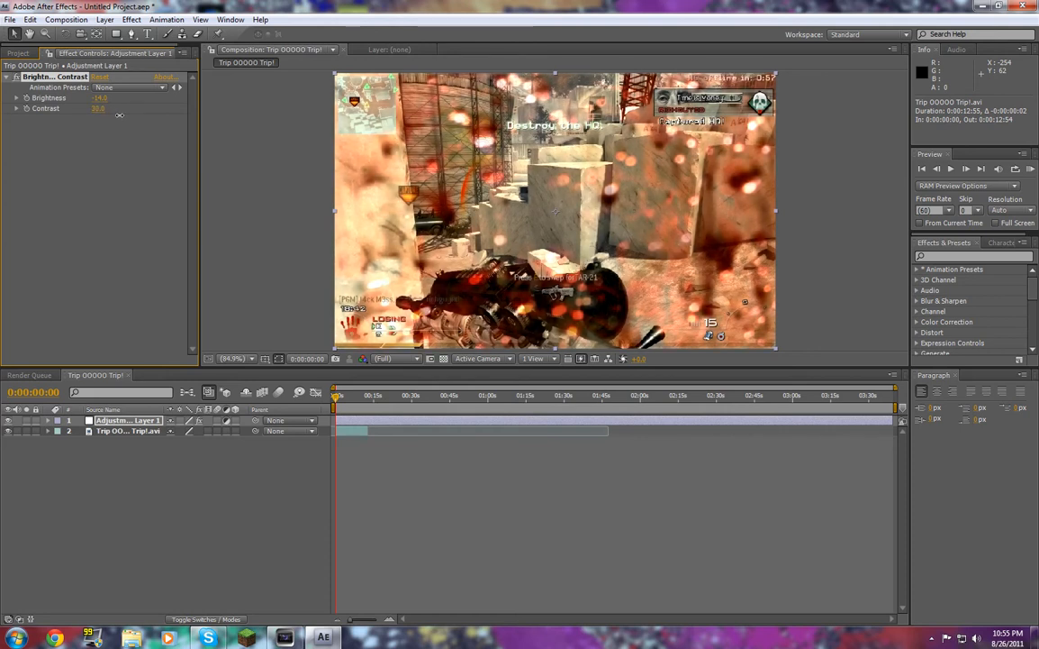
Apply Curves to the adjustment layer and shape the RGB curve into a slight S, raising highlights and lowering shadows
left_click(132, 19)
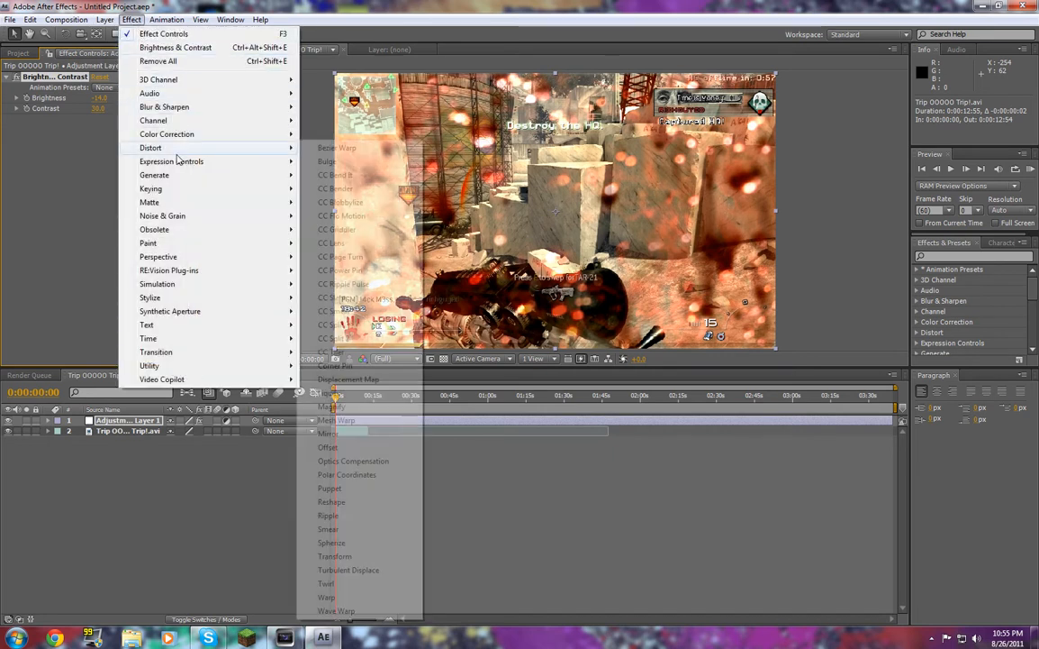
mouse_move(180, 134)
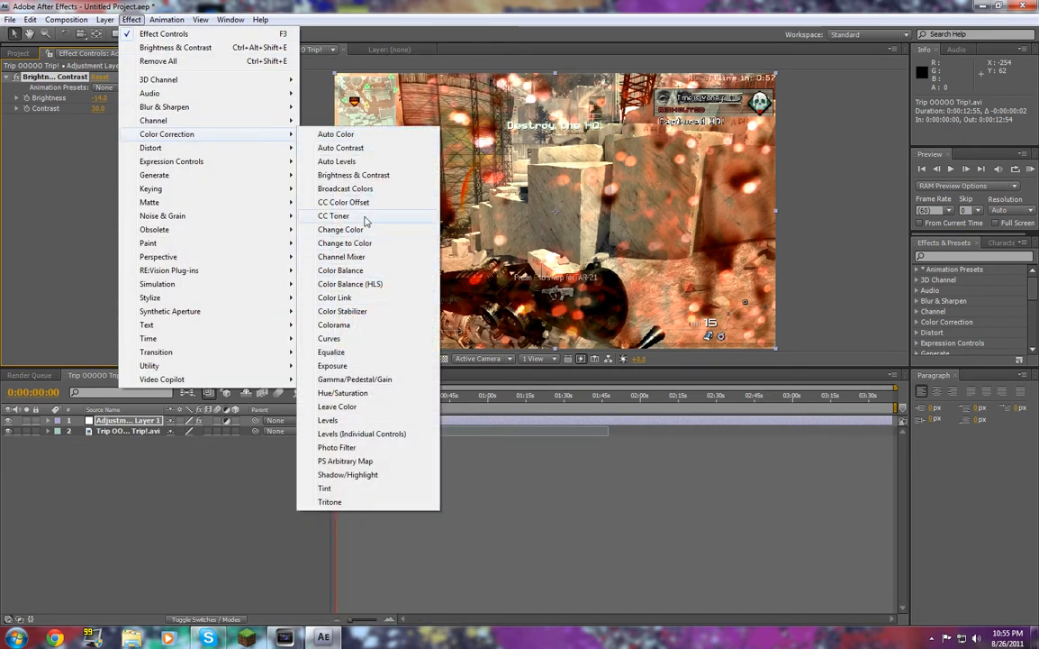
left_click(330, 338)
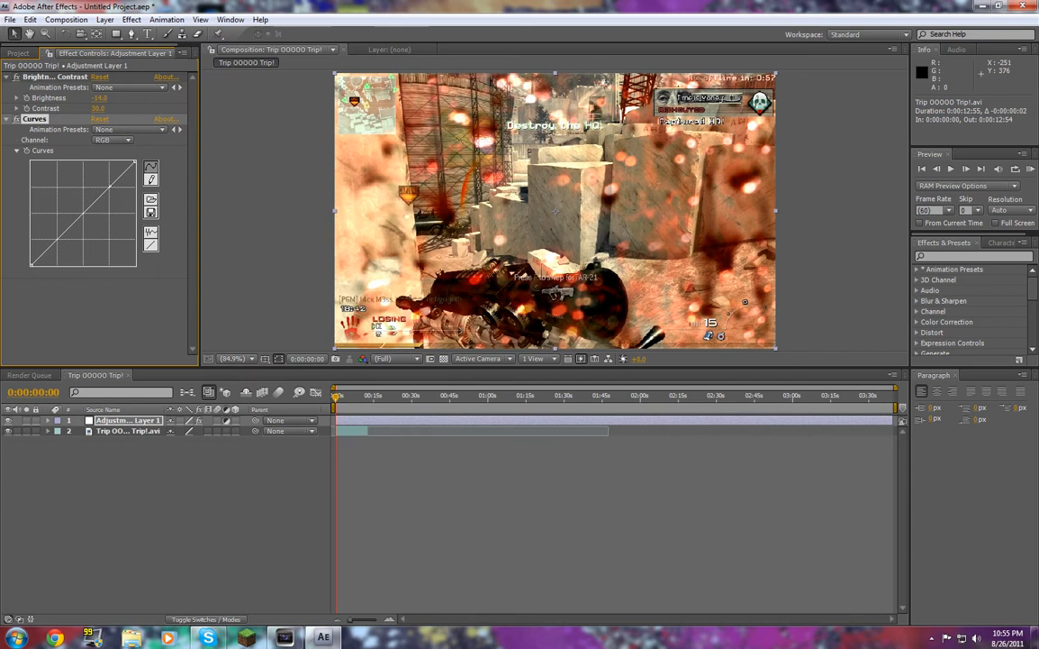
left_click_drag(110, 191, 107, 183)
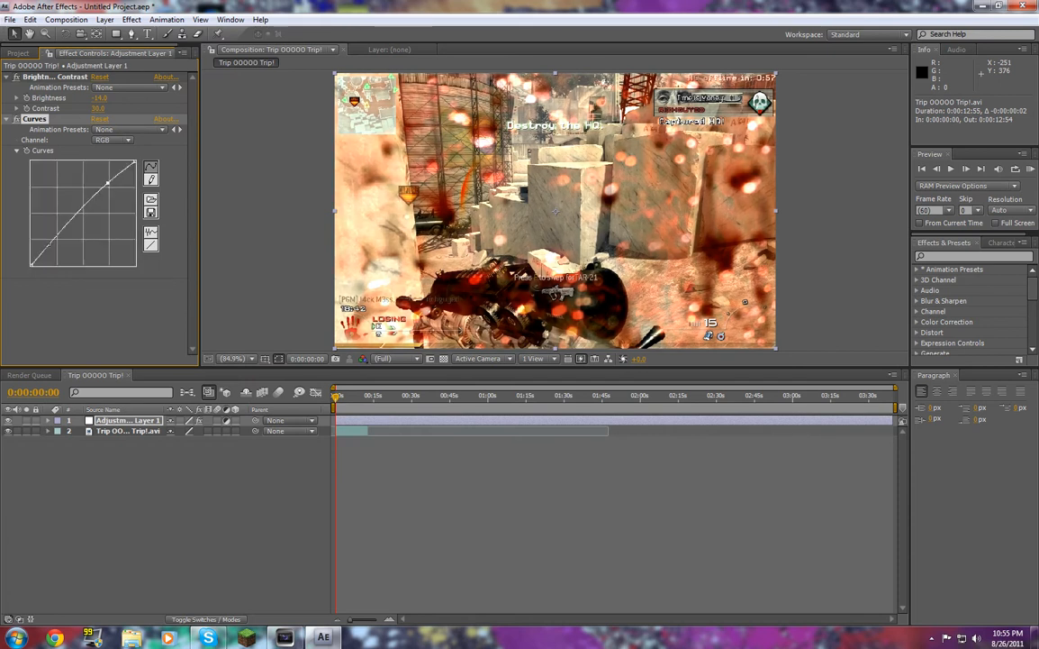
left_click_drag(56, 241, 61, 243)
Shape the Red and Green channel curves into slight S-curves, raising the highlights and lowering the shadows in each
left_click(127, 142)
left_click(121, 154)
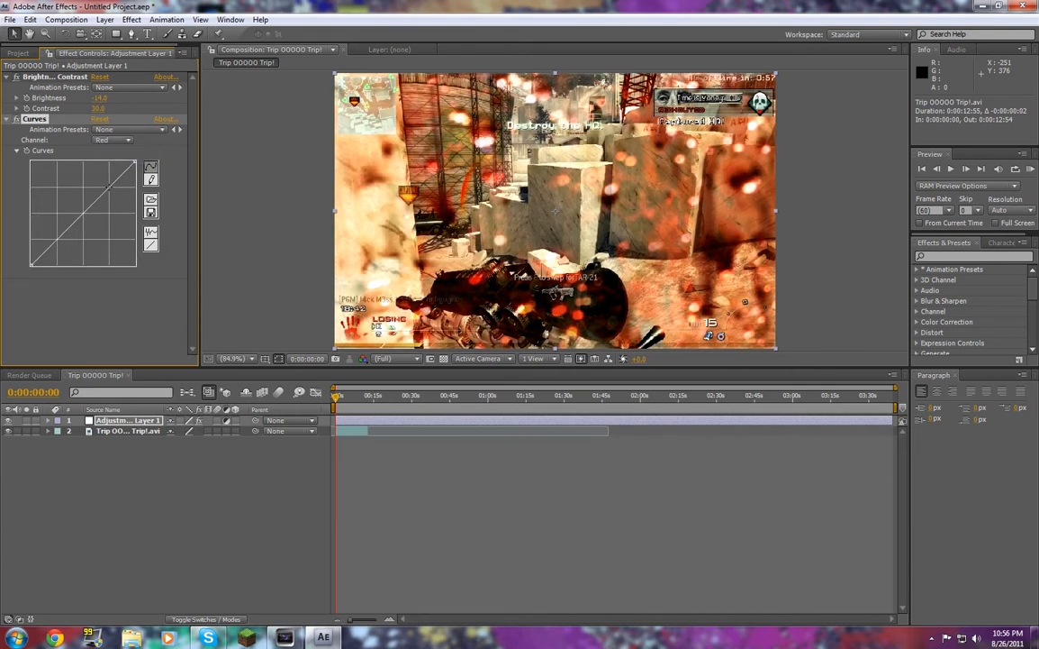
left_click_drag(107, 187, 106, 183)
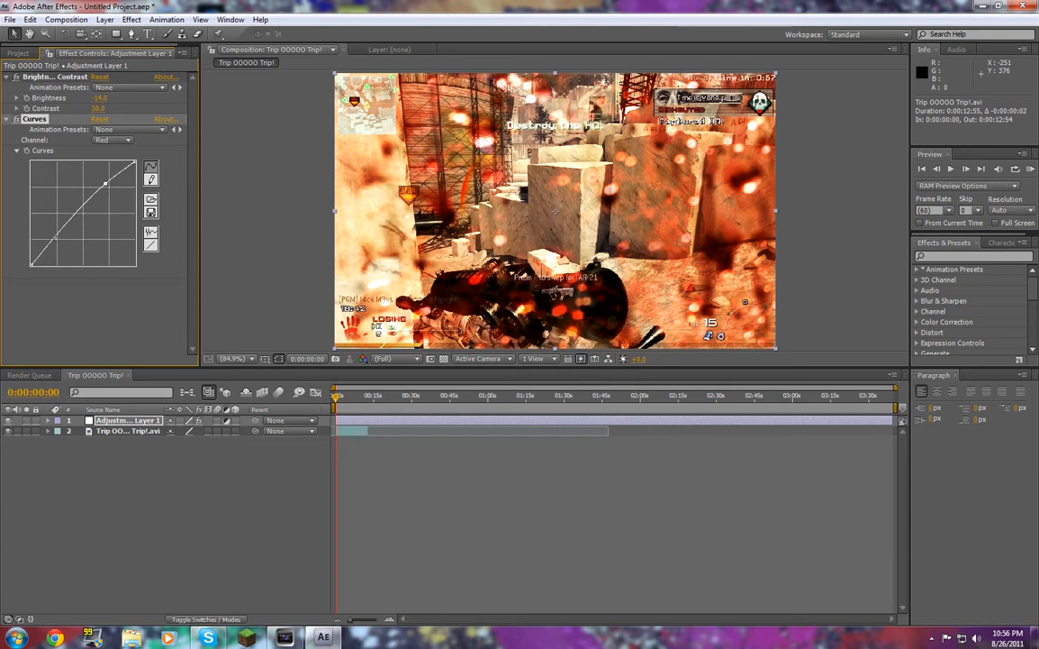
left_click_drag(56, 237, 60, 241)
left_click(129, 140)
left_click(129, 156)
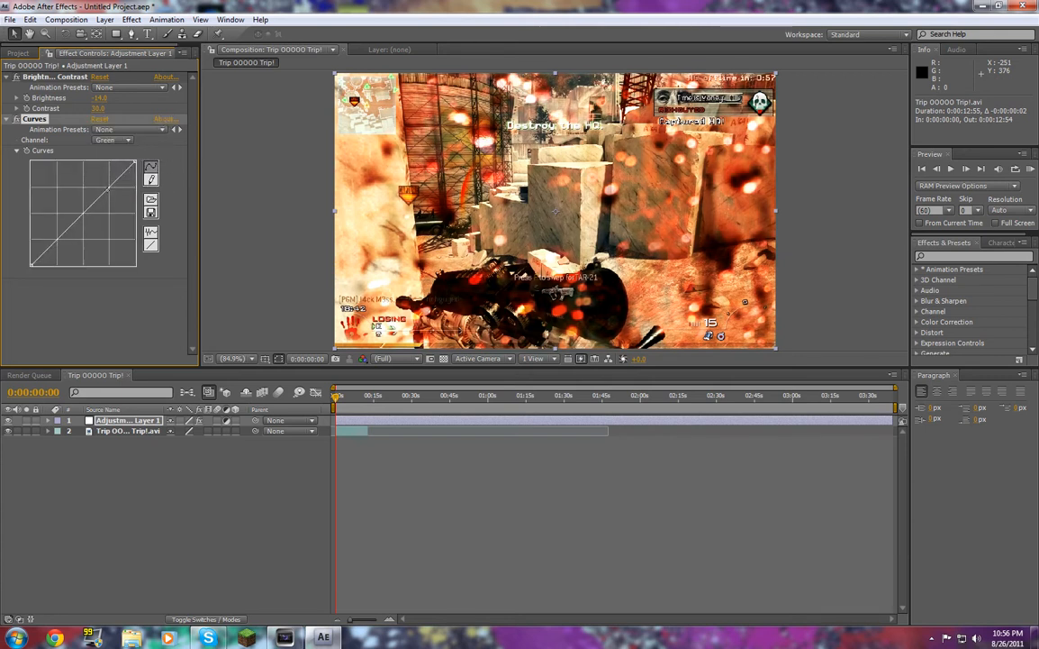
left_click_drag(108, 191, 105, 185)
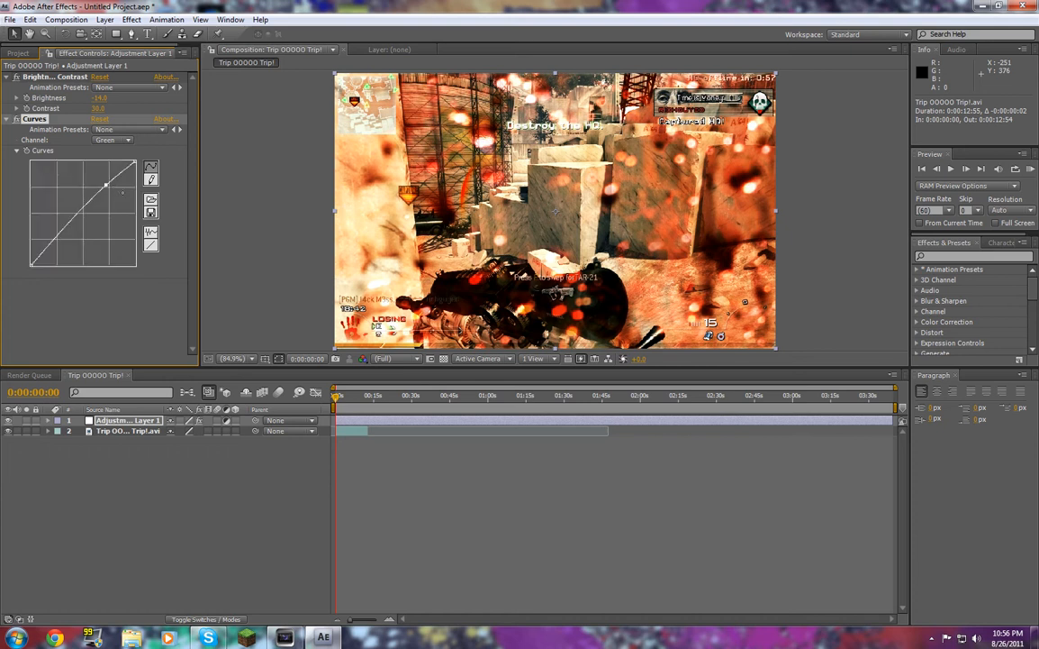
left_click_drag(61, 236, 60, 238)
Shape the Blue channel curve into a slight inverse S, lowering the highlights and raising the shadows
left_click(112, 140)
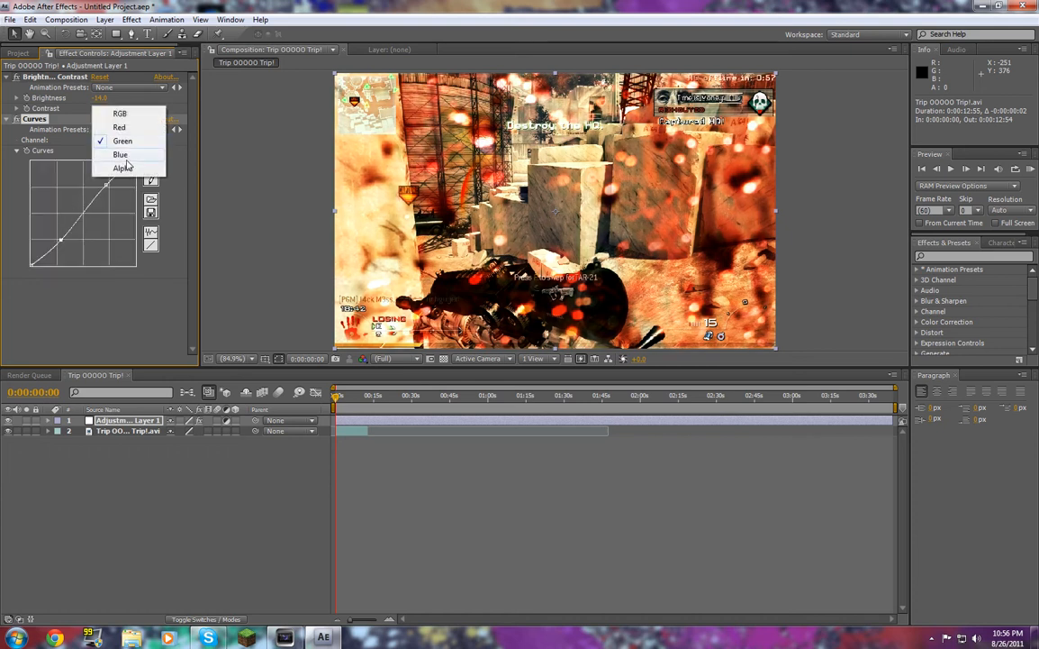
left_click(117, 153)
left_click_drag(112, 185, 114, 189)
left_click_drag(56, 239, 55, 237)
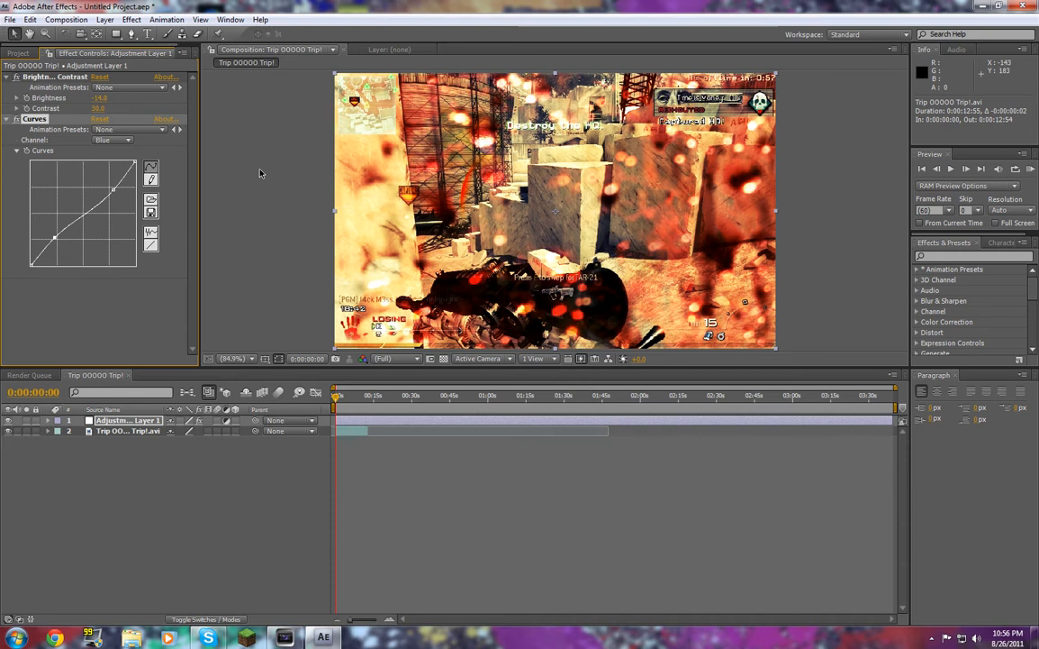
Apply Levels to the adjustment layer and raise the Blue channel's output black to 40
left_click(131, 18)
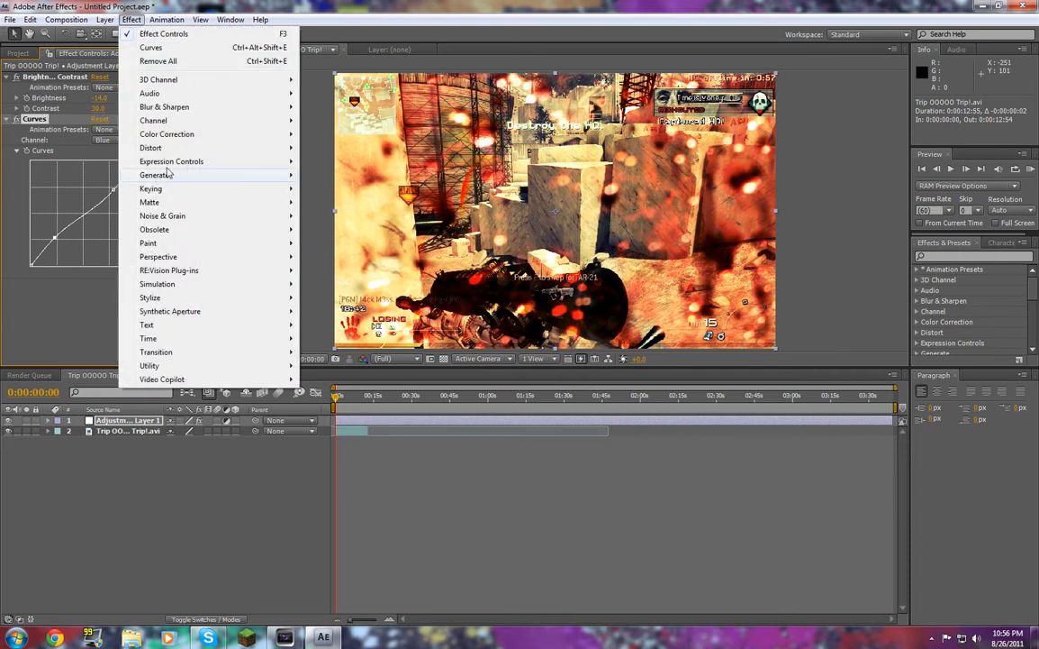
mouse_move(272, 134)
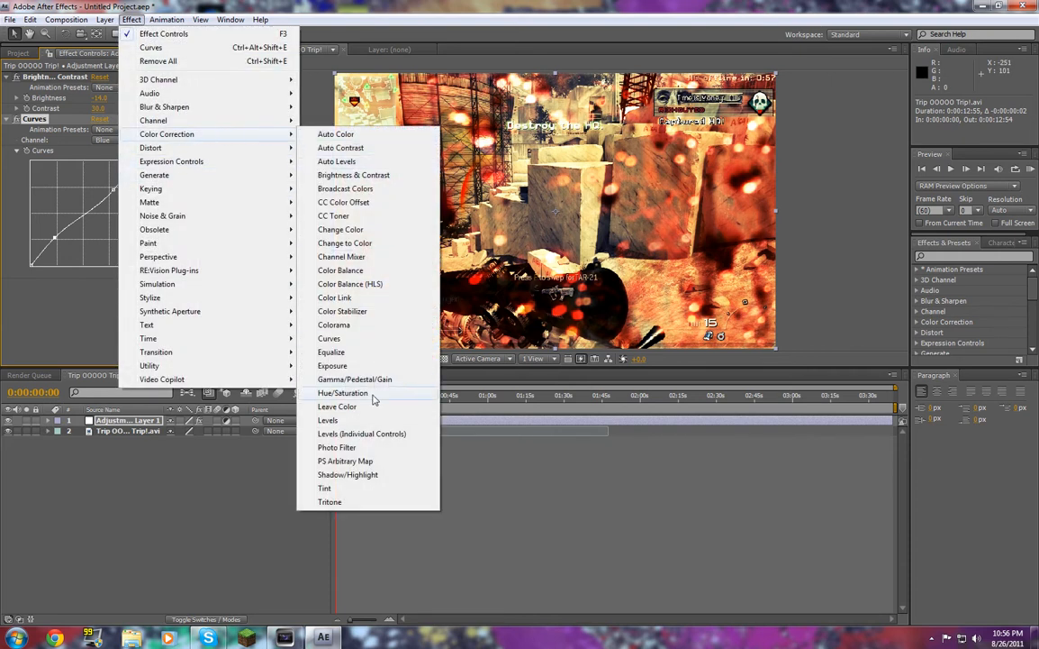
left_click(352, 420)
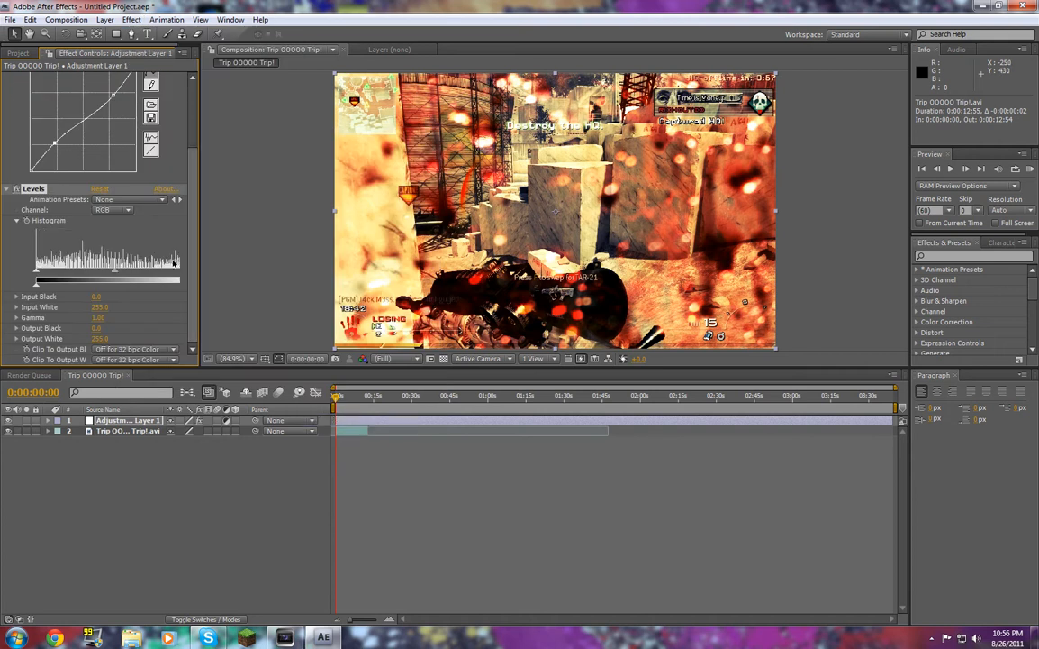
left_click(130, 211)
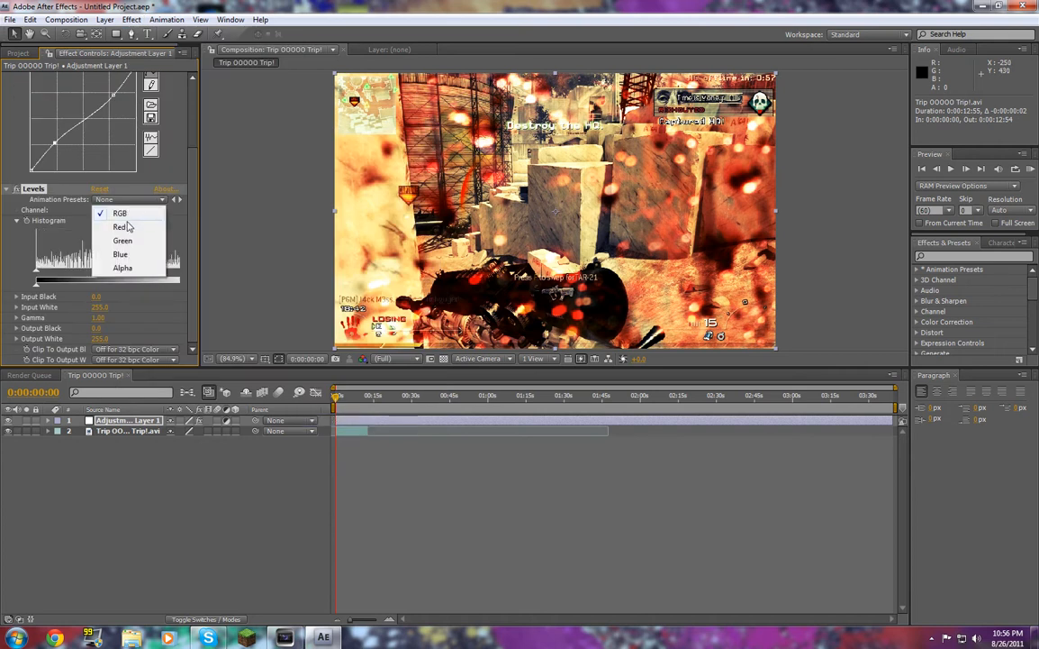
left_click(110, 250)
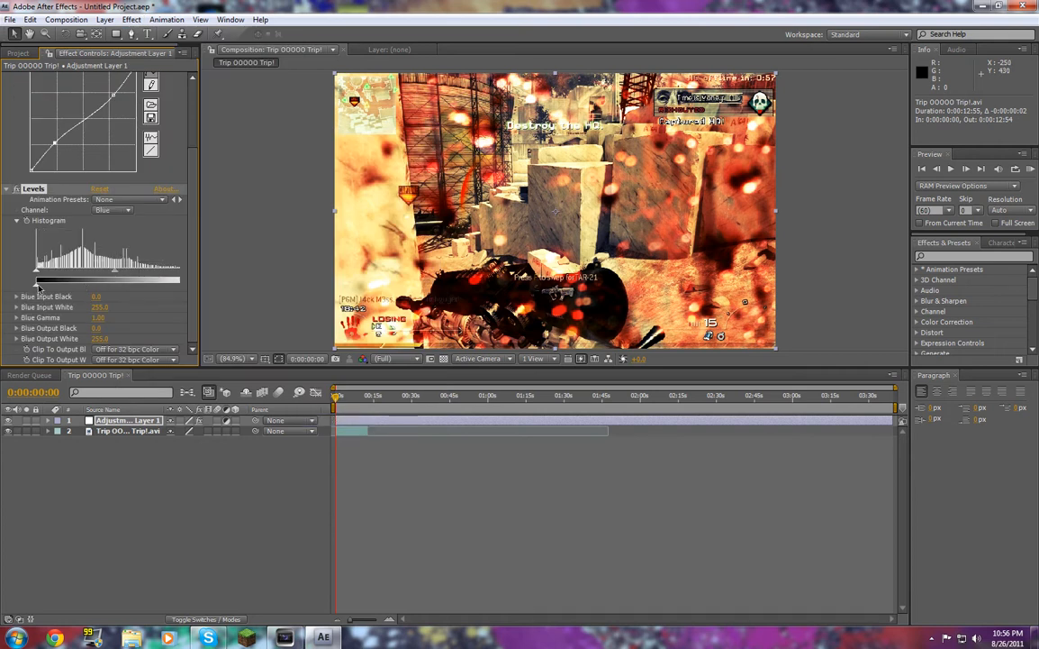
left_click_drag(38, 287, 60, 286)
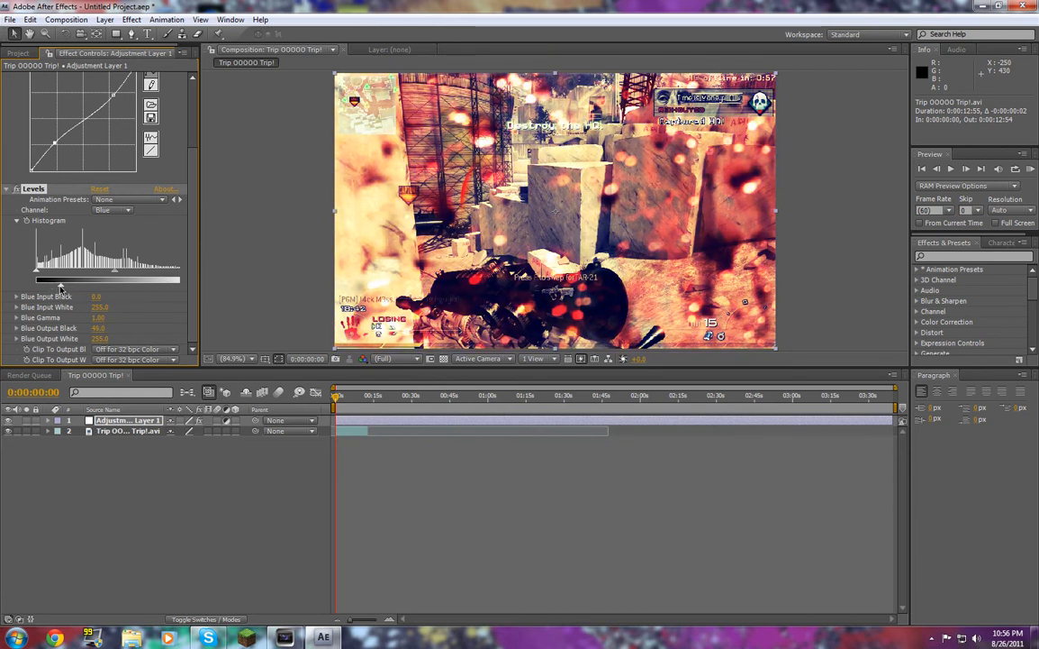
In Levels, raise the Red channel's output black to 65 and fine-tune the Green channel's output black
left_click(127, 210)
left_click(124, 173)
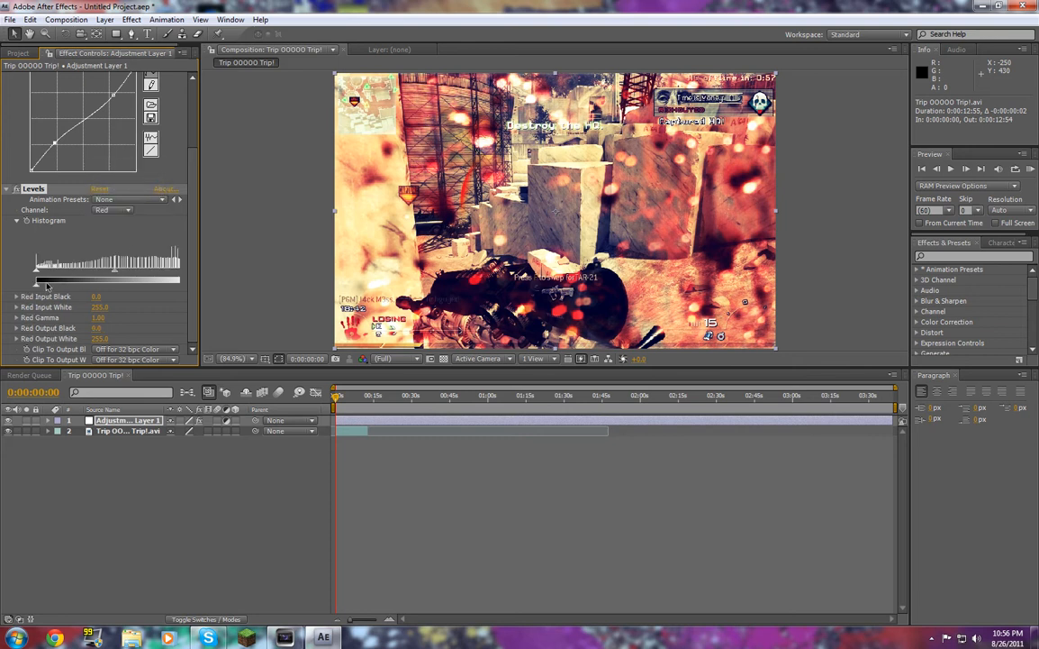
left_click_drag(39, 287, 70, 285)
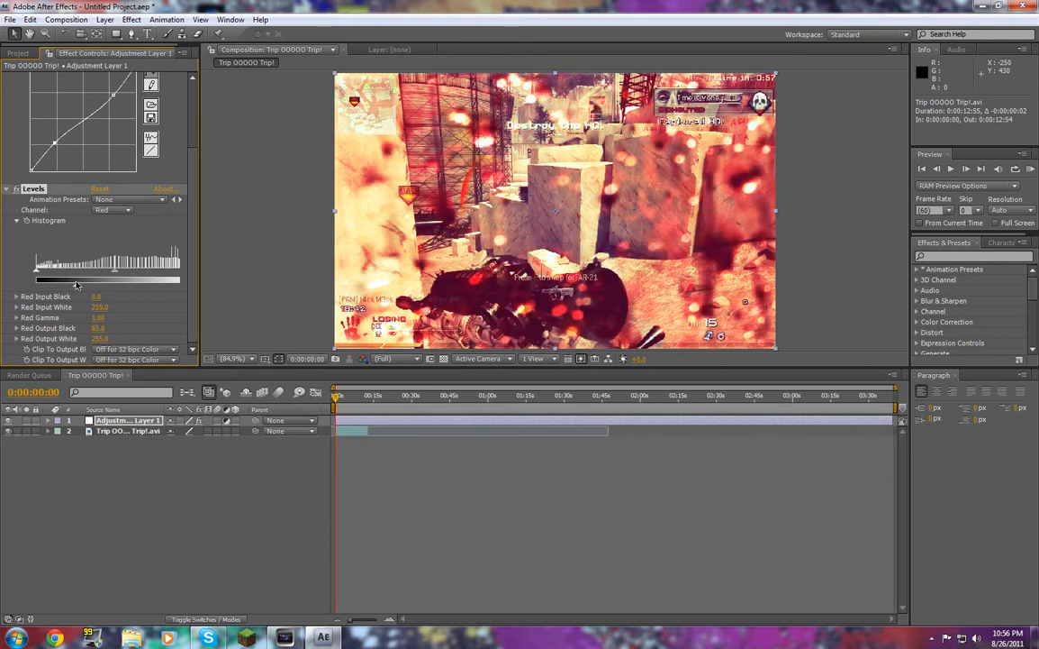
left_click(127, 210)
left_click(117, 224)
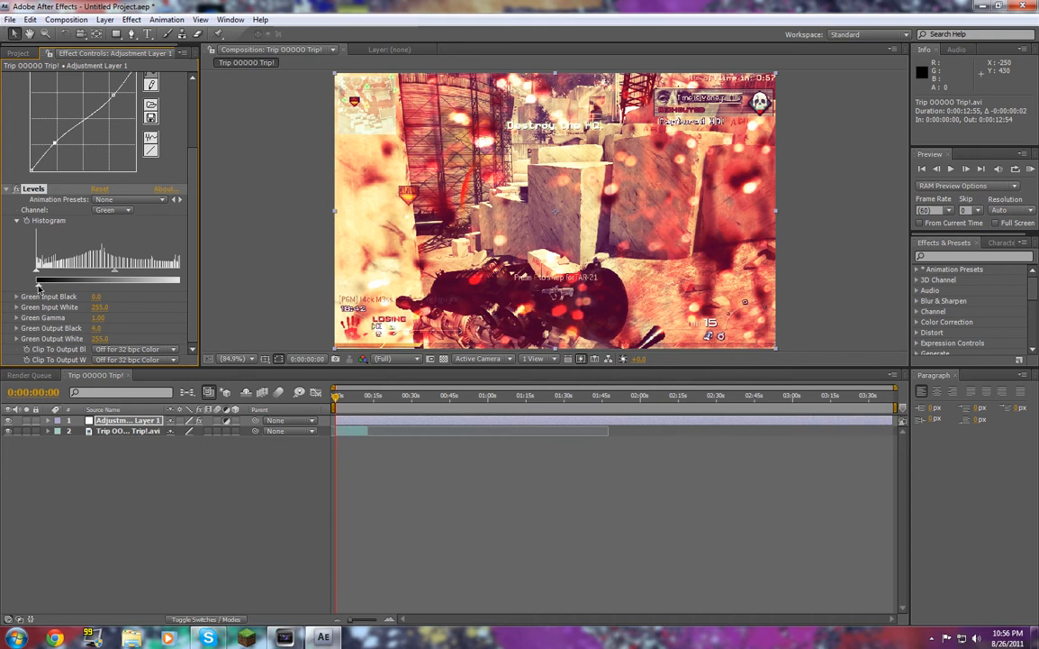
mouse_move(37, 287)
left_mouse_down()
mouse_move(51, 285)
mouse_move(30, 285)
left_mouse_up()
Check the color correction on the clip around 0:00:06:05, and return to the start of the timeline
scroll(79, 297, "up", 4)
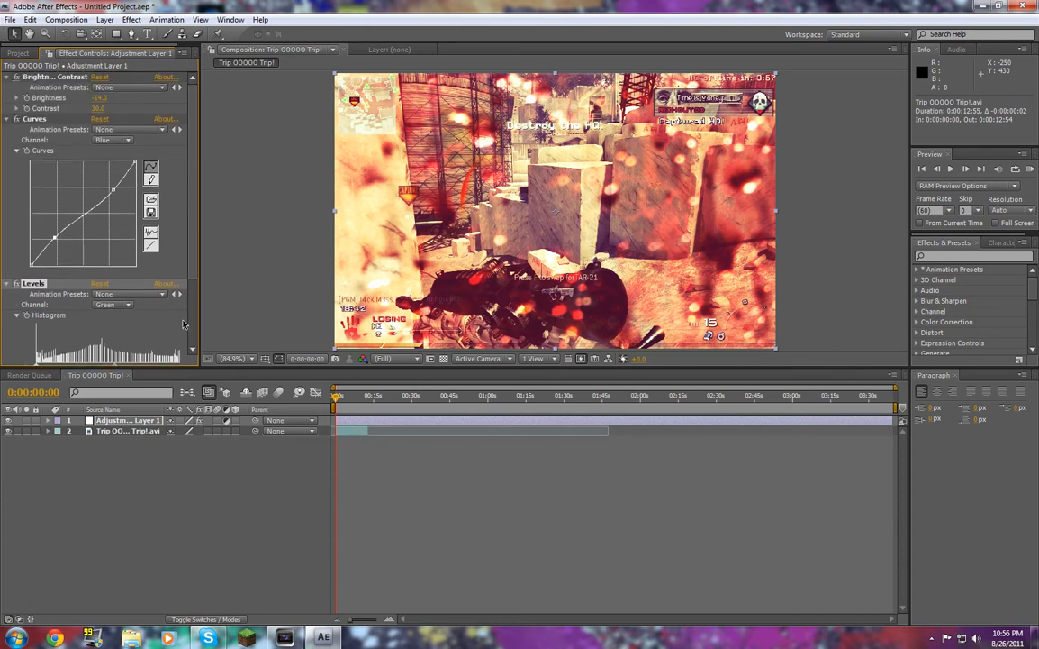
left_click_drag(339, 397, 351, 397)
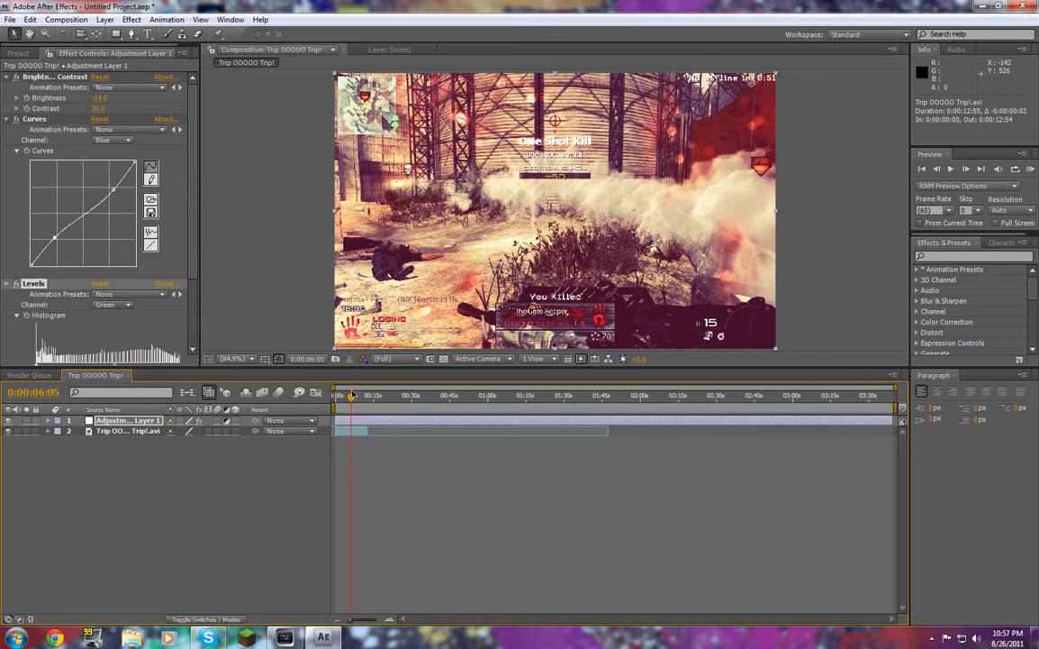
key("Home")
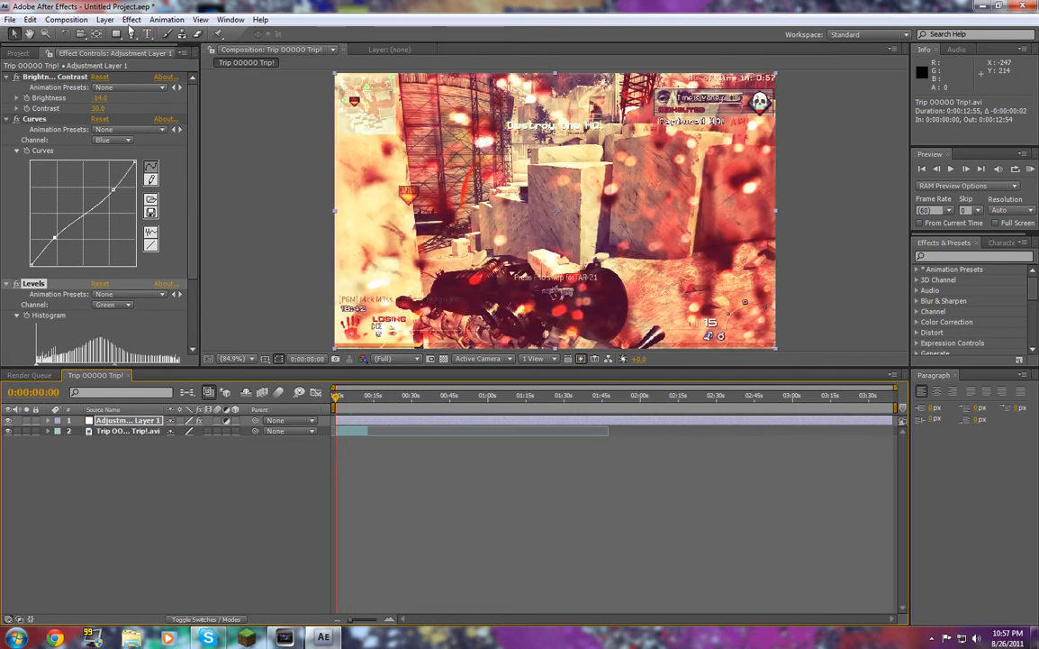
Create a second adjustment layer and apply the Optical Flares effect to it
left_click(105, 19)
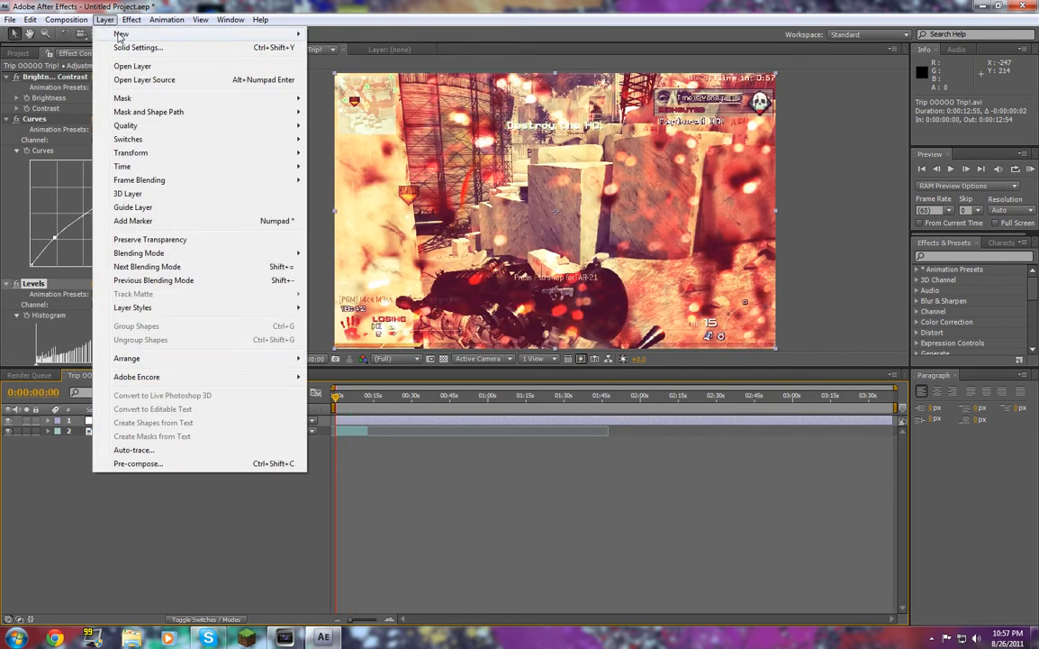
mouse_move(181, 35)
left_click(354, 116)
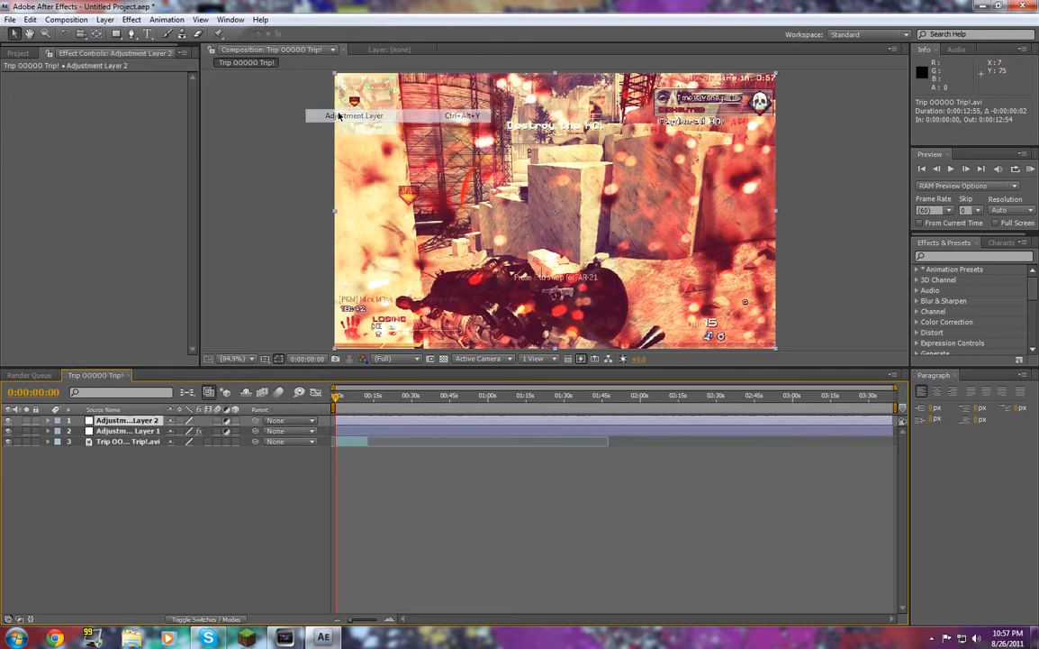
left_click(135, 20)
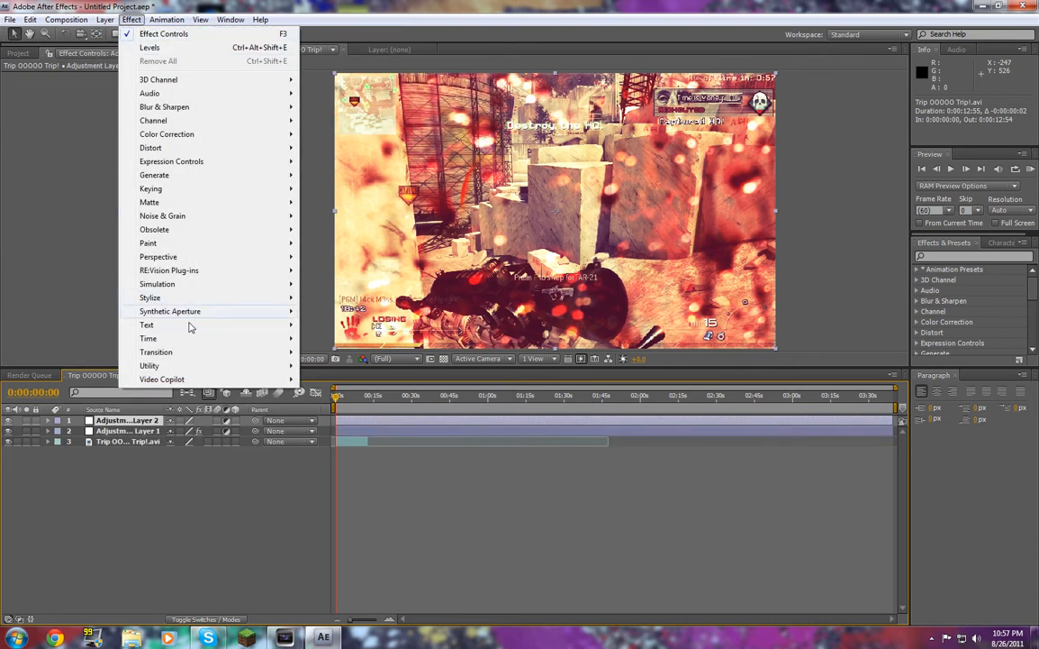
left_click(316, 381)
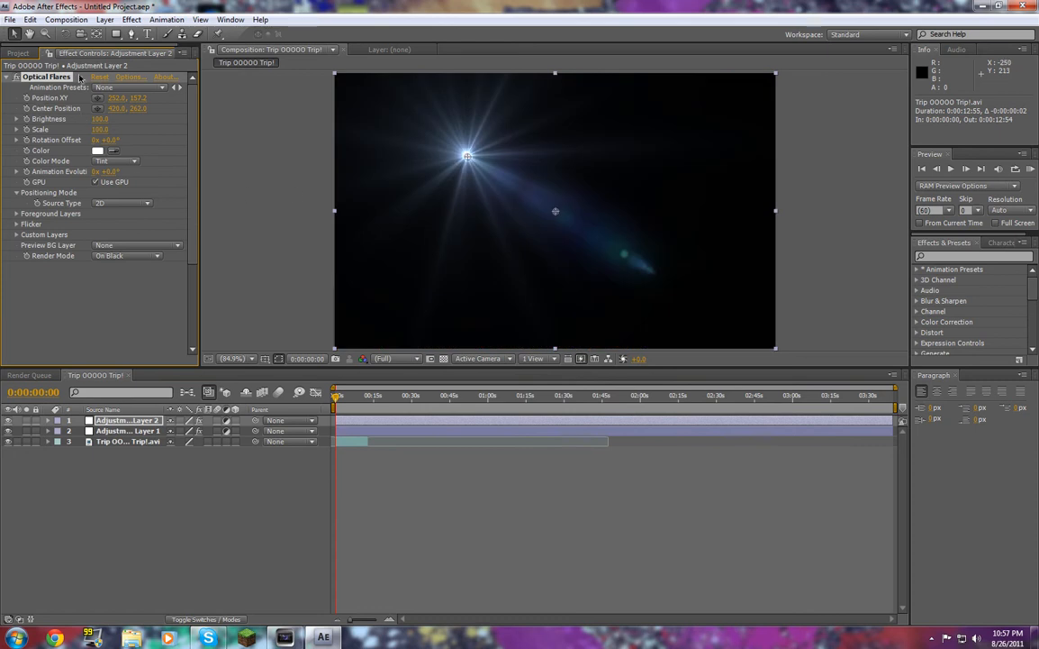
Try to remove the Glint object from the stack in the Optical Flares options
left_click(125, 78)
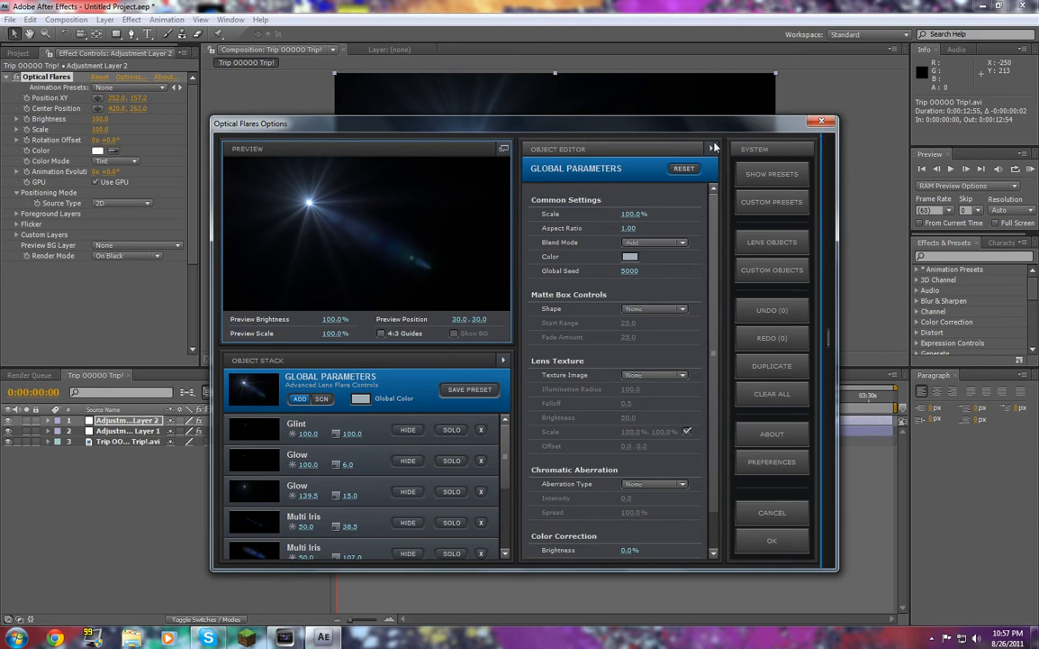
left_click(482, 431)
Dismiss the crash messages and save a copy of the project under a different name
left_click(626, 369)
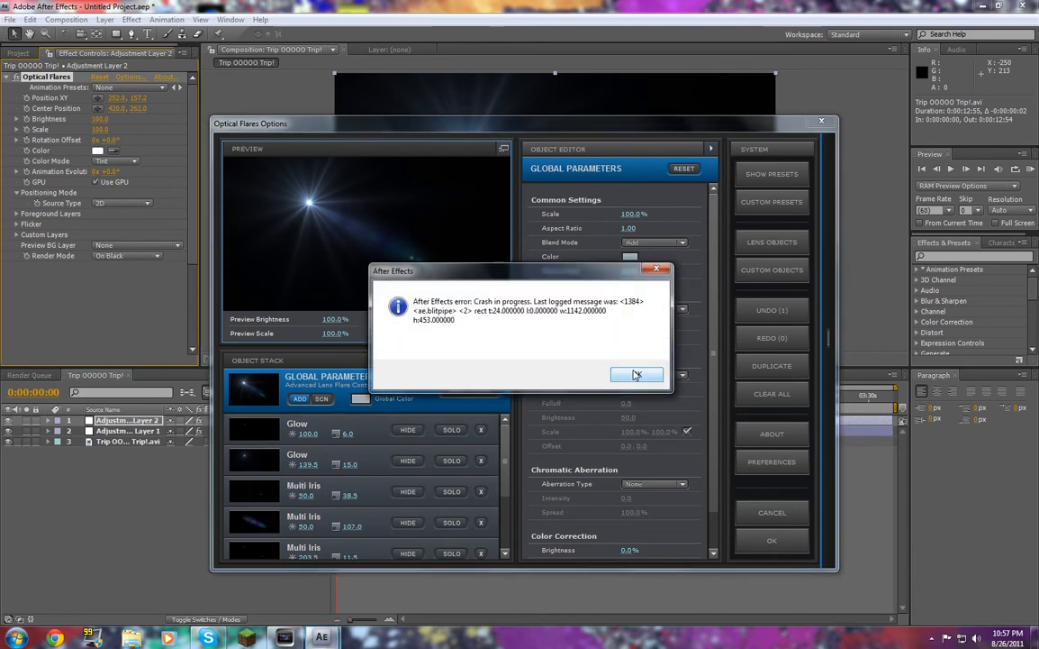
left_click(636, 375)
left_click(630, 378)
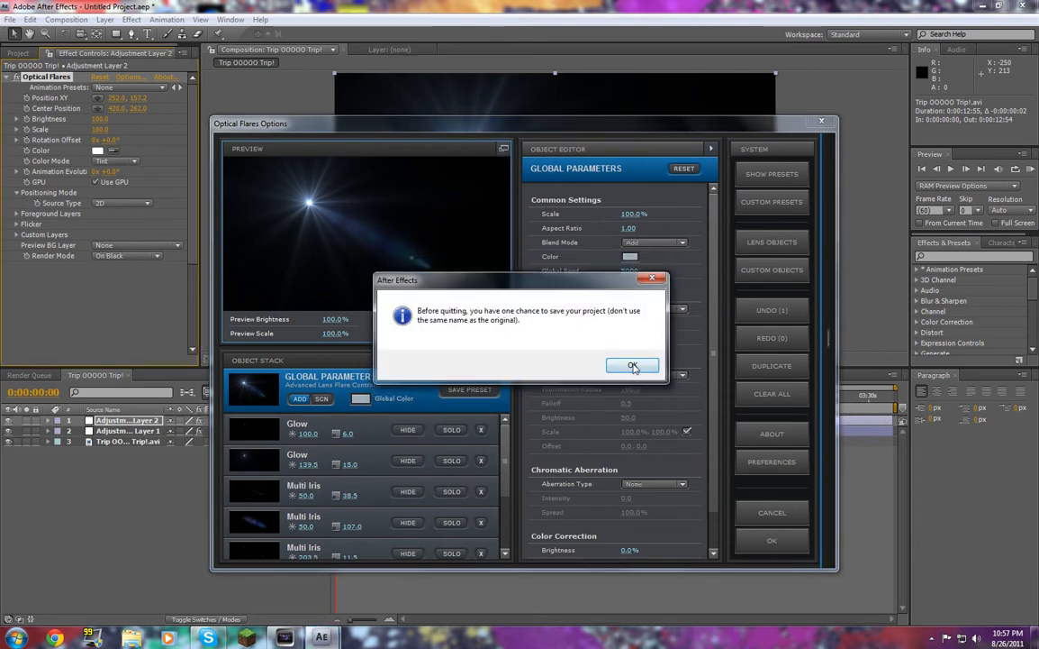
left_click(633, 368)
left_click(302, 258)
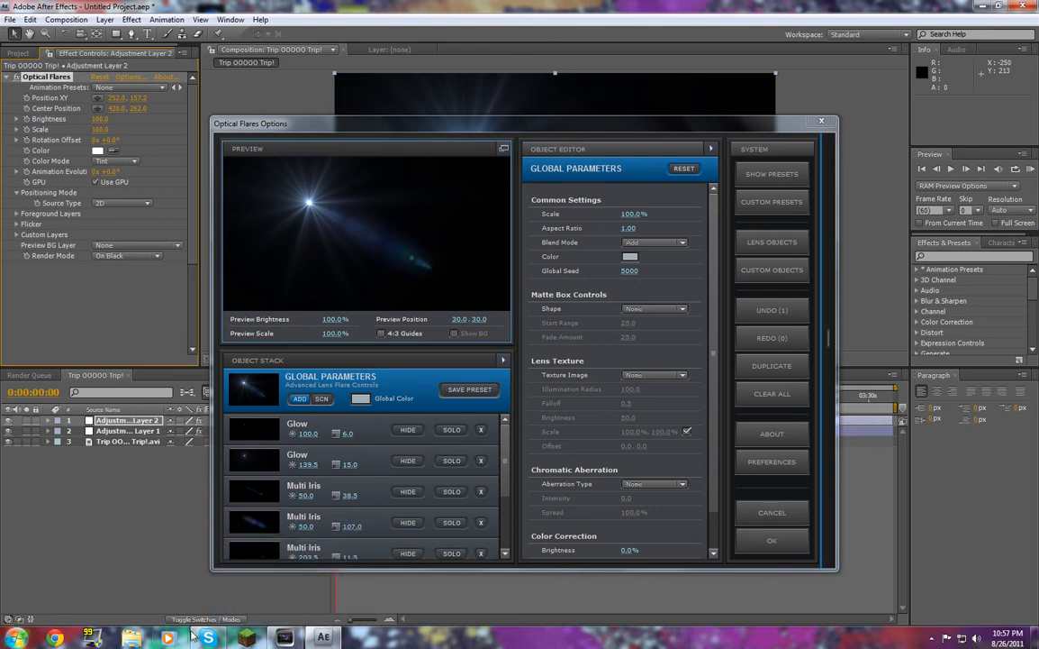
Close the unresponsive After Effects and reopen the saved Copy of Untitled Project from the desktop
left_click(821, 120)
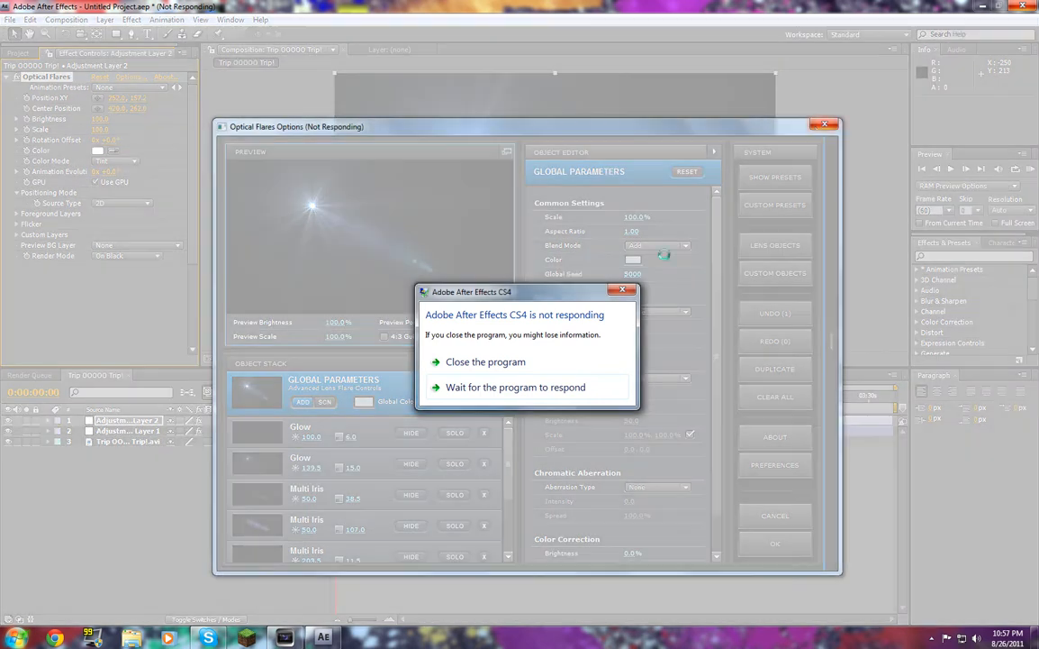
left_click(536, 365)
left_click(602, 373)
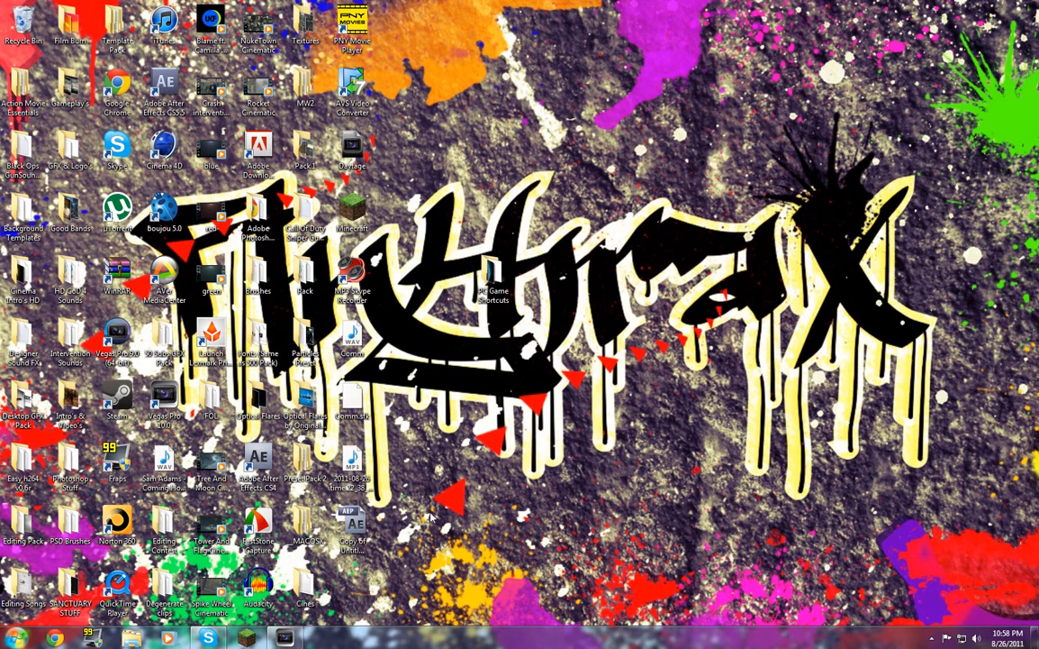
double_click(372, 521)
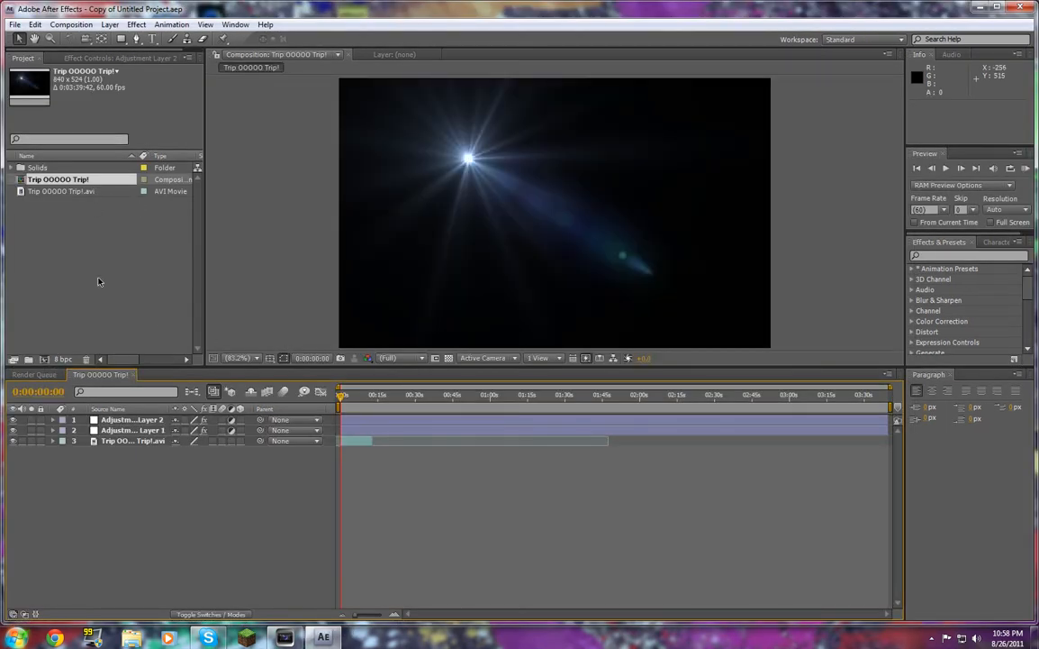
Open the Optical Flares options of Adjustment Layer 2 and remove every lens object from the stack
left_click(108, 422)
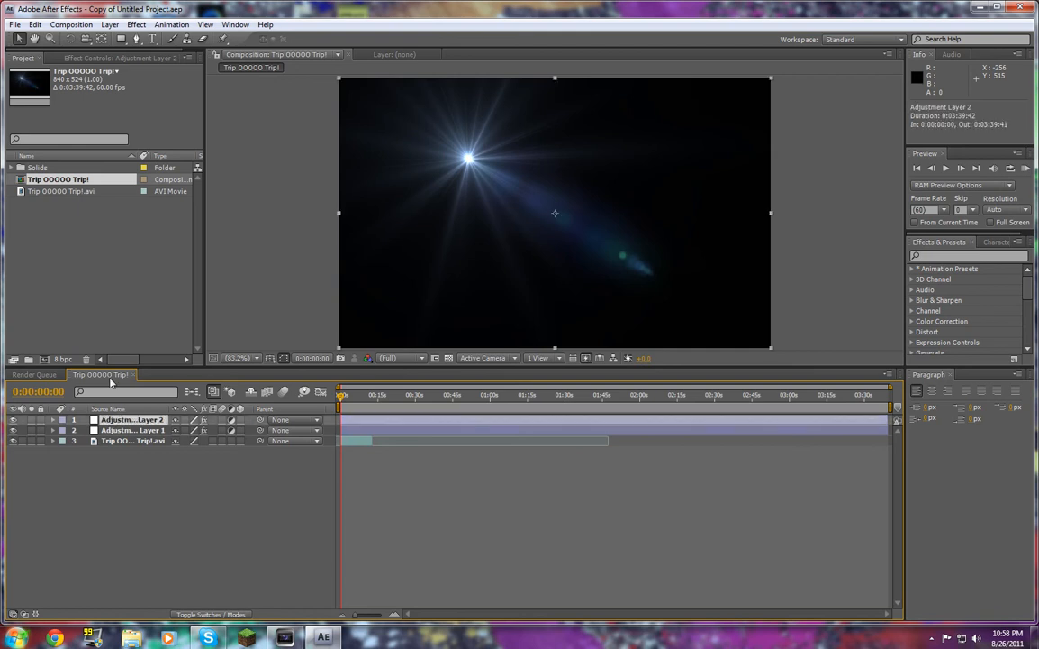
left_click(117, 57)
left_click(117, 81)
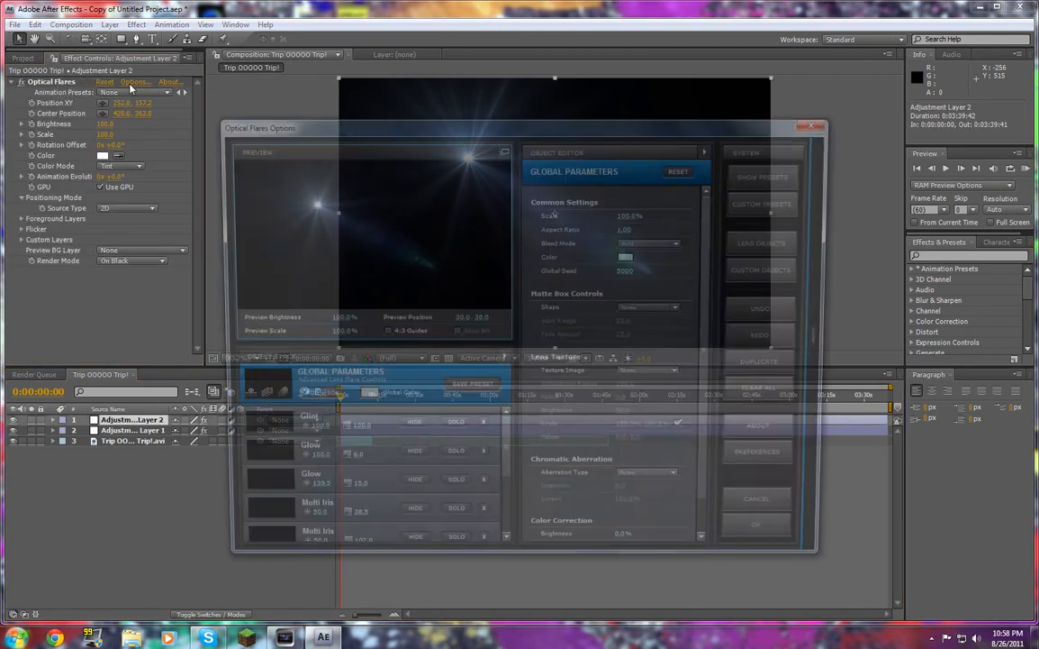
left_click(482, 431)
left_click(482, 431)
left_click(482, 432)
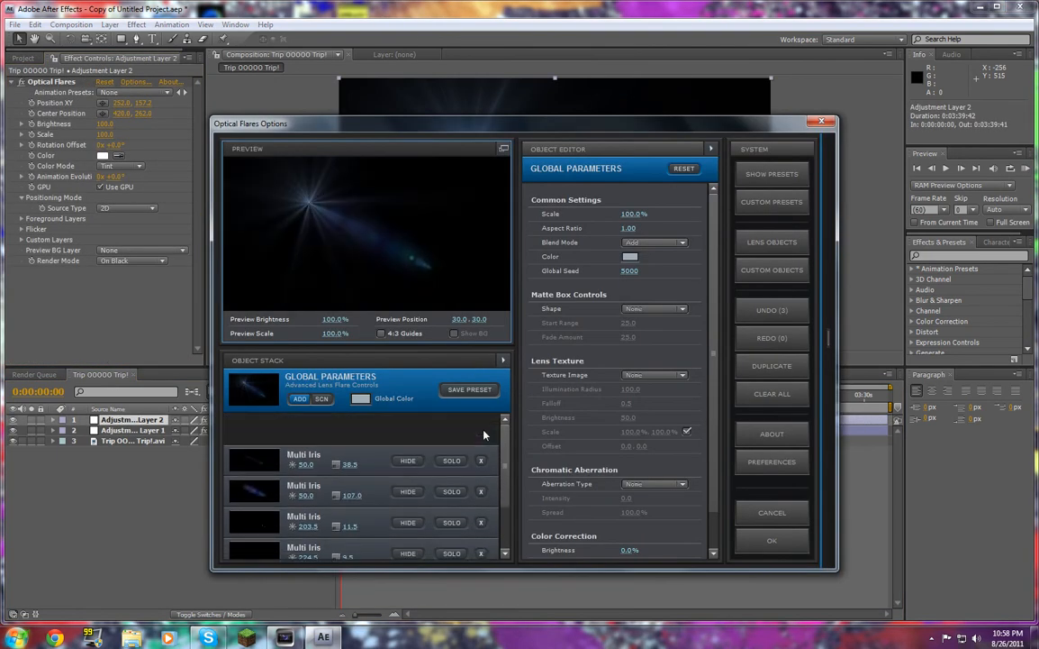
left_click(482, 434)
left_click(482, 436)
left_click(481, 440)
left_click(481, 440)
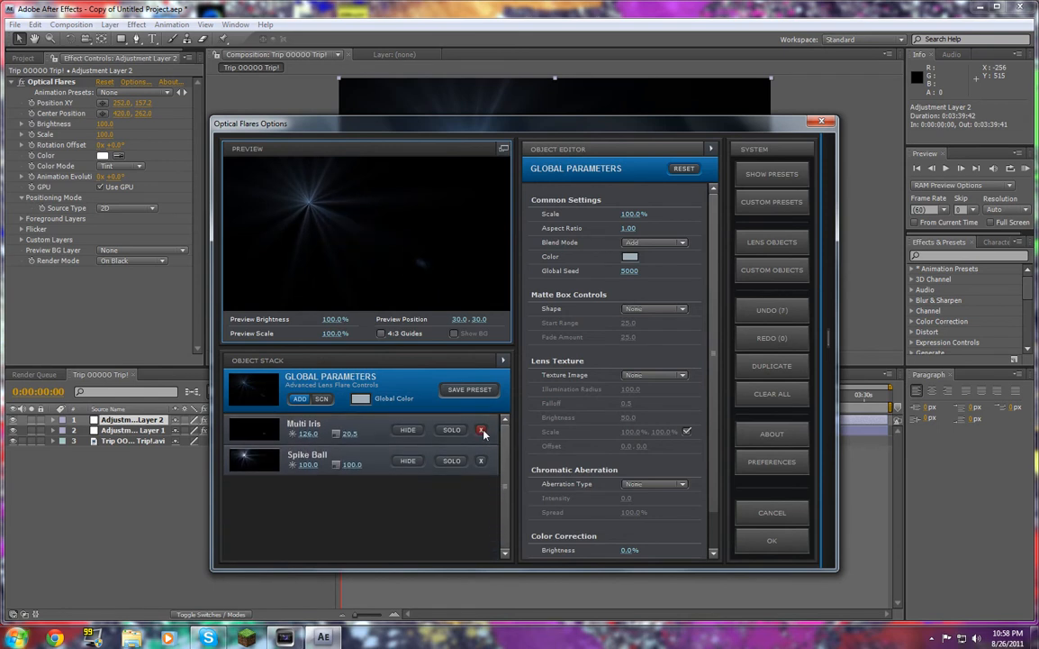
left_click(481, 440)
left_click(481, 440)
Build the flare from basic lens objects in this order: Glow, Streak, Streak, Glow, Streak
left_click(772, 241)
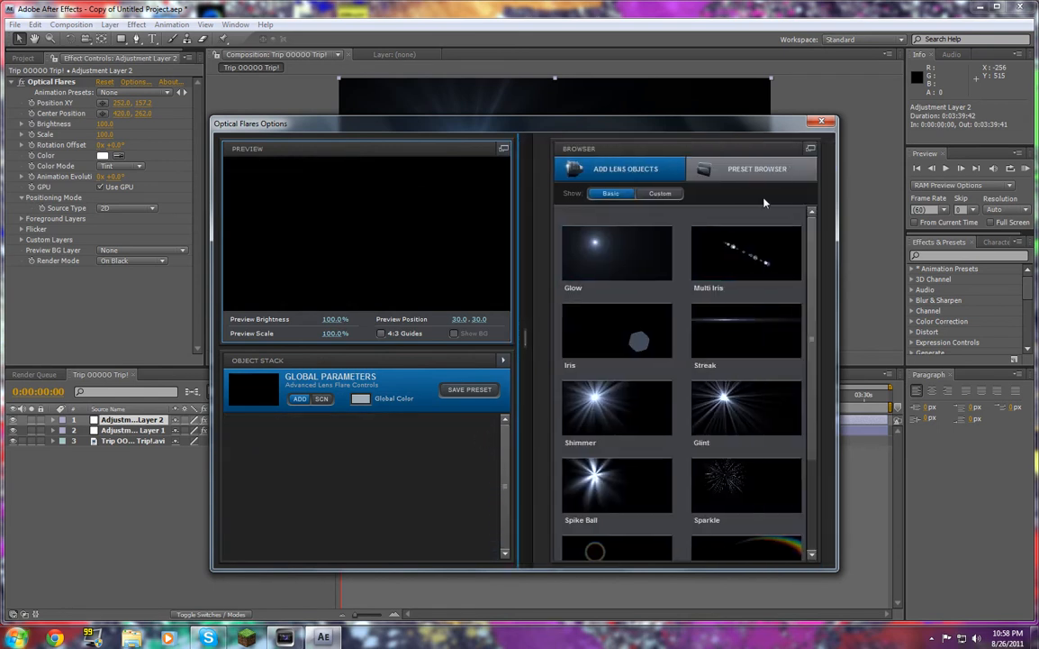
left_click(638, 248)
left_click(746, 331)
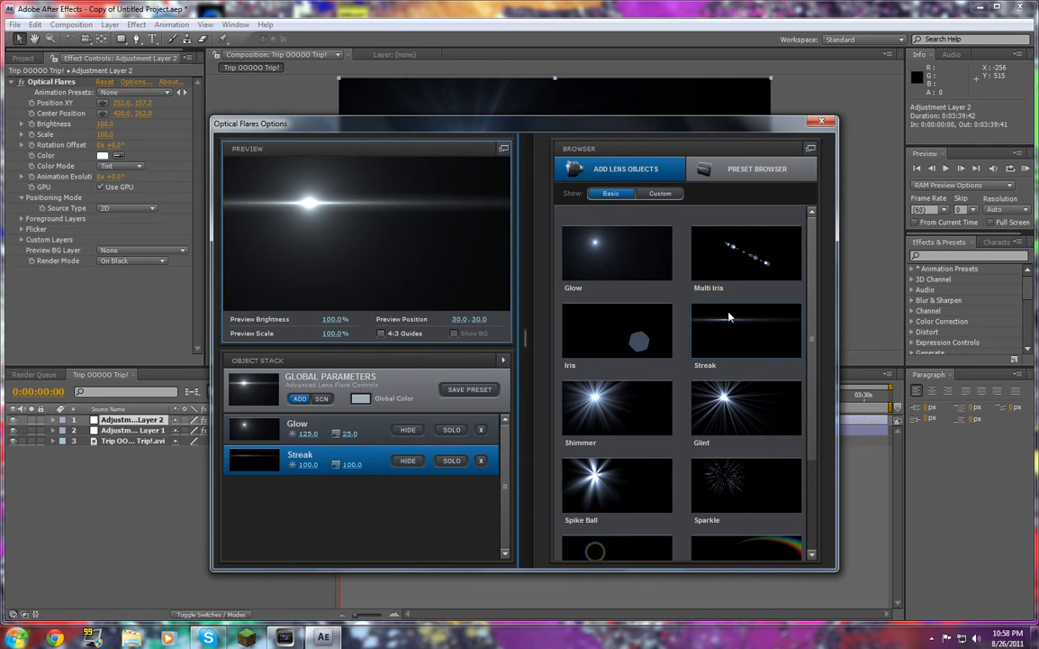
left_click(745, 332)
left_click(629, 254)
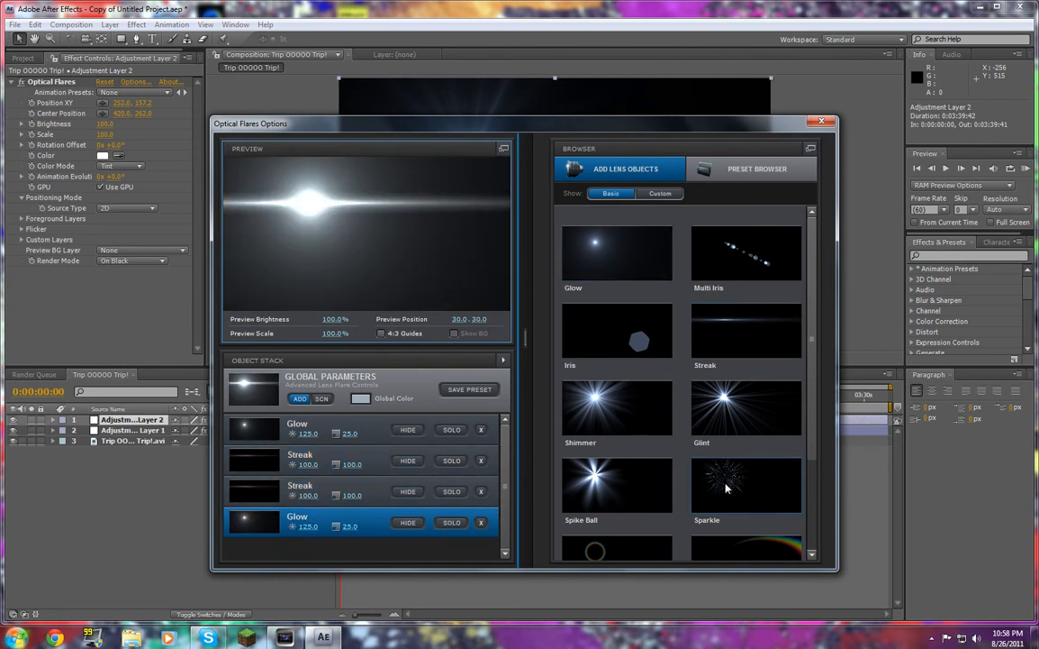
left_click(734, 349)
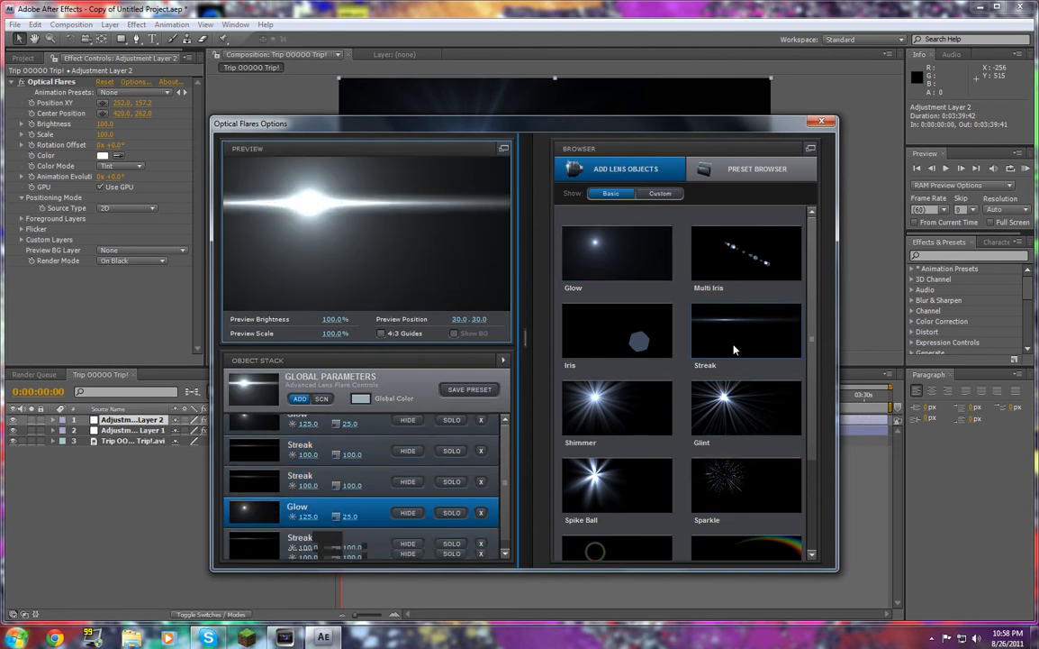
left_click(694, 212)
Set the flare's global color to blue 014D75 and its render mode to Over Original
left_click(362, 398)
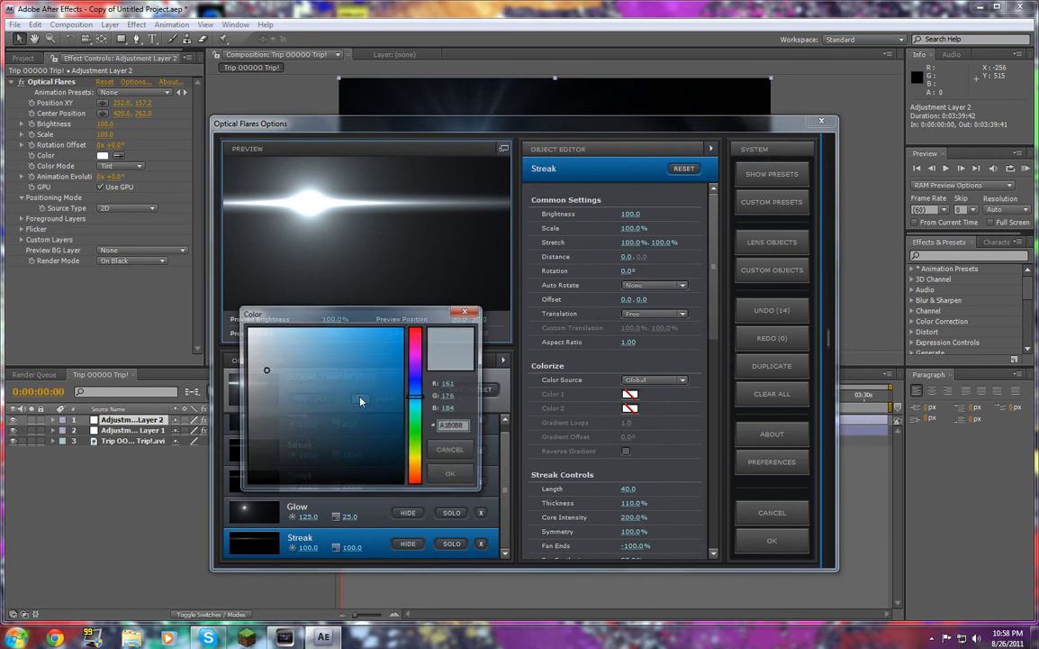
mouse_move(362, 401)
left_mouse_down()
mouse_move(417, 353)
mouse_move(289, 305)
mouse_move(329, 455)
mouse_move(396, 441)
mouse_move(401, 416)
left_mouse_up()
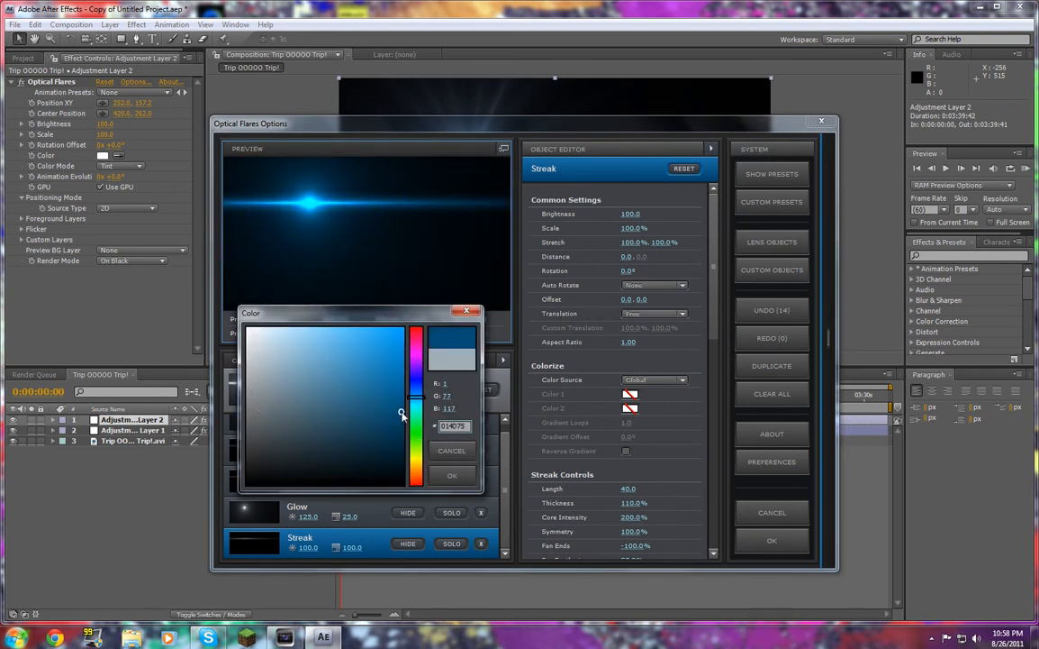
left_click(452, 475)
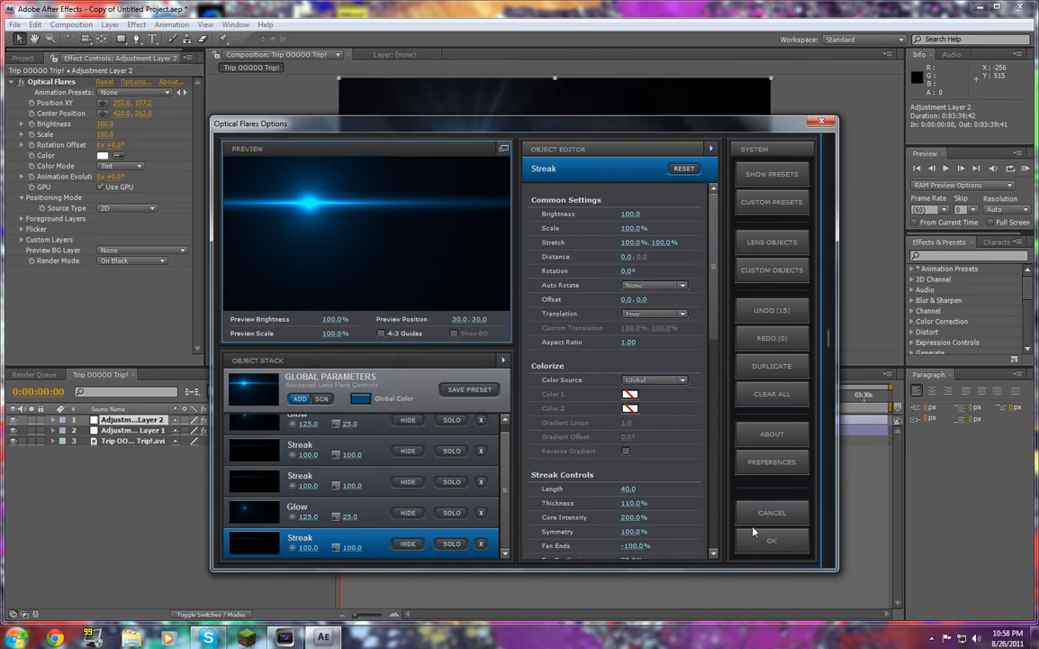
left_click(772, 541)
left_click(135, 260)
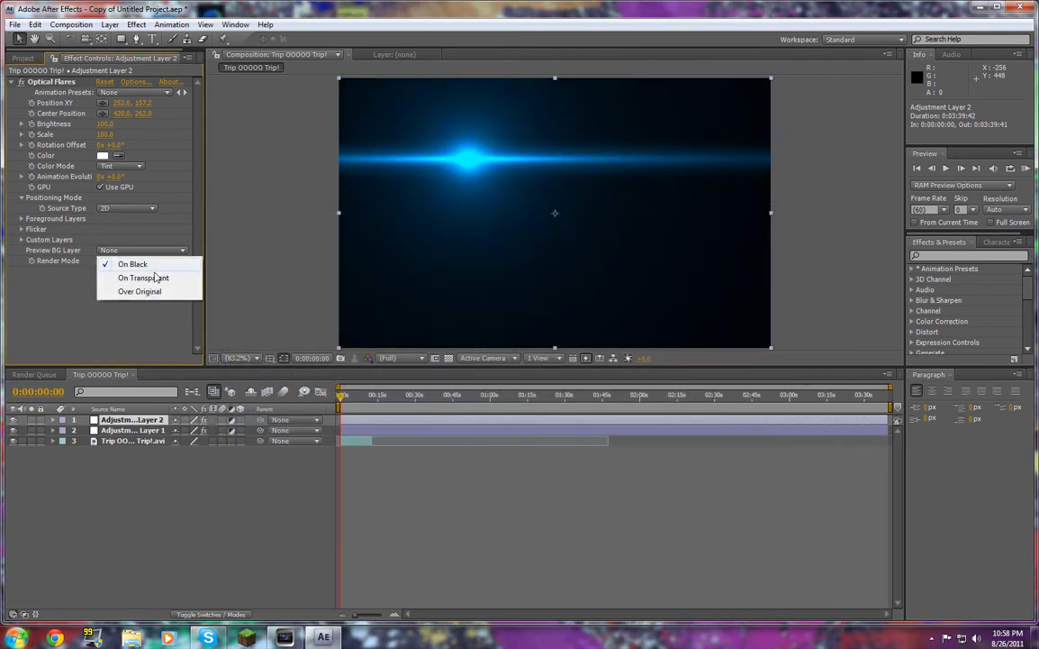
left_click(144, 291)
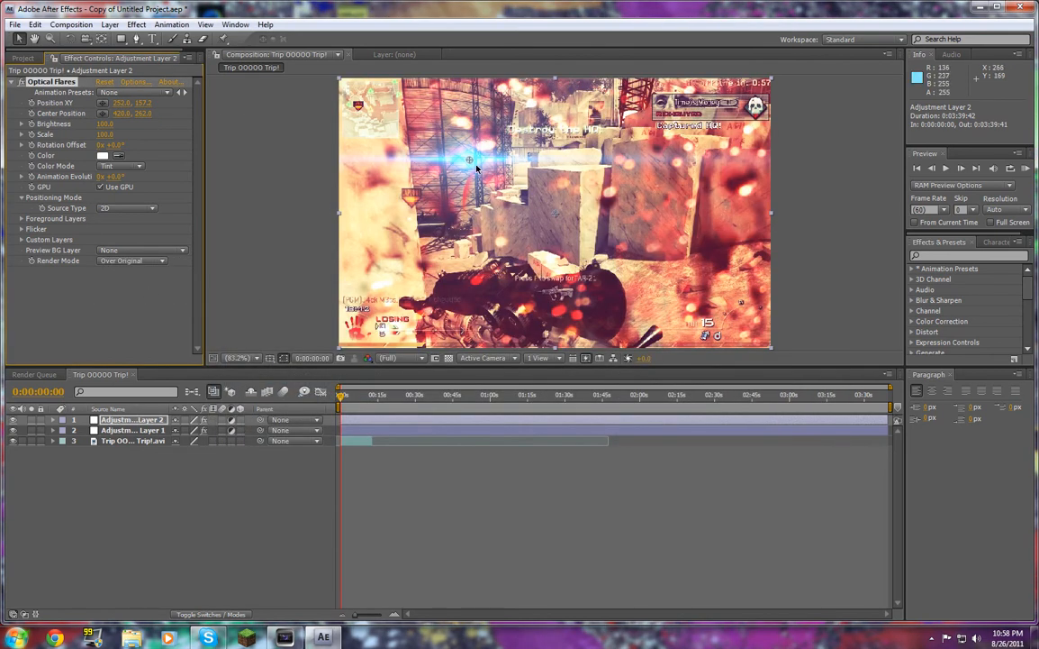
Move the flare to the frame's top center, about 414, -1, and set its brightness to 170
left_click_drag(469, 161, 559, 359)
left_click_drag(559, 258, 553, 81)
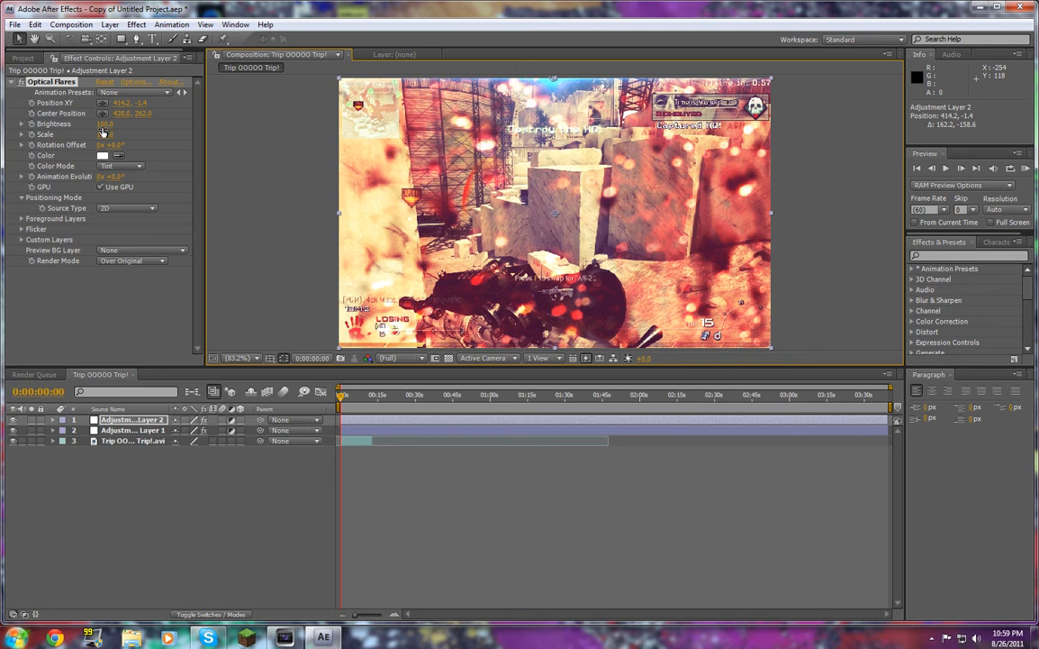
mouse_move(107, 127)
left_mouse_down()
mouse_move(126, 128)
mouse_move(118, 131)
left_mouse_up()
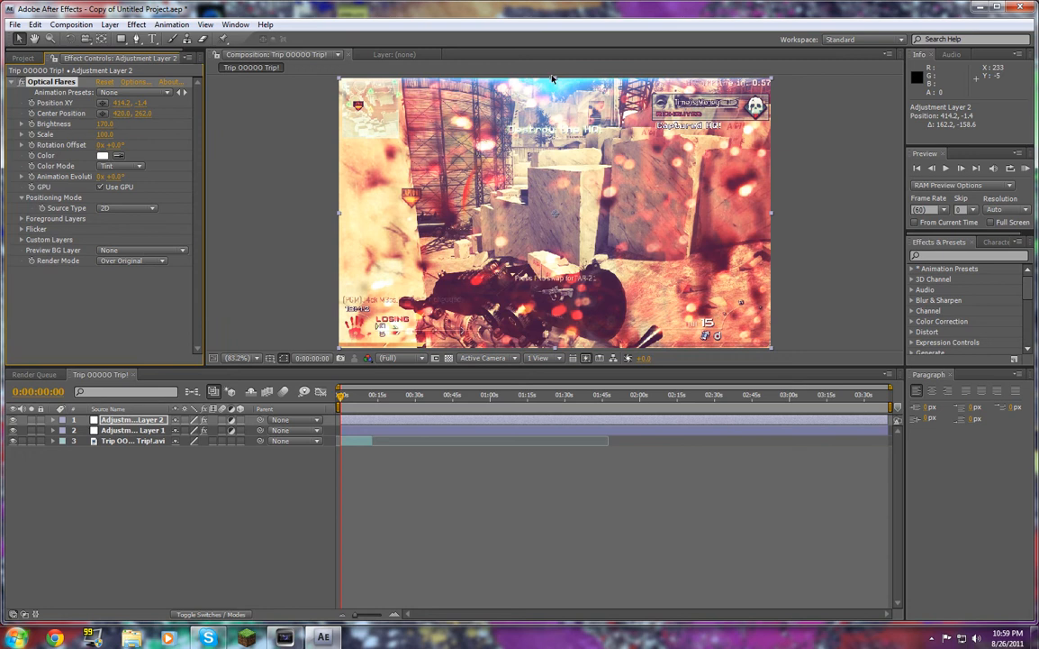
Change the flare's global color to dark red in the Optical Flares options
left_click(133, 81)
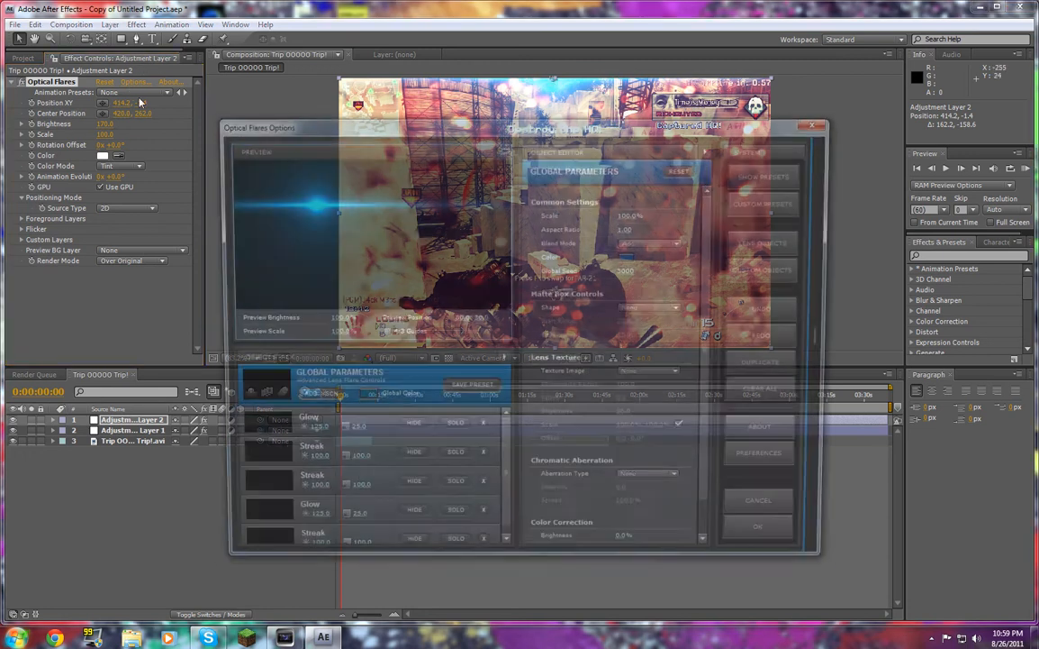
left_click(362, 397)
left_click_drag(414, 367, 406, 326)
left_click(452, 475)
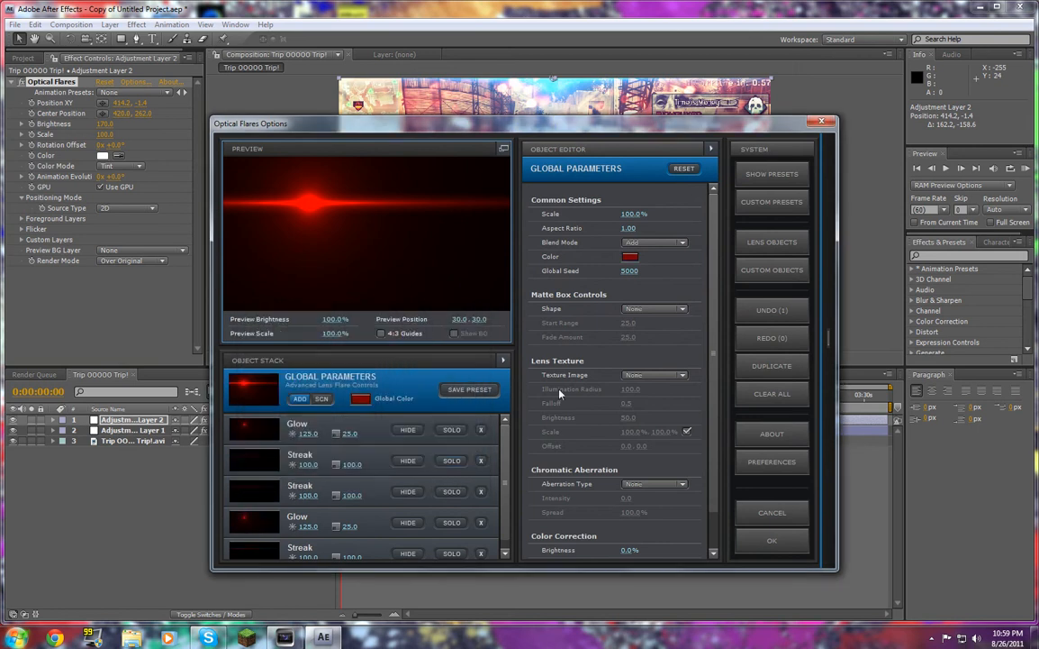
left_click(801, 542)
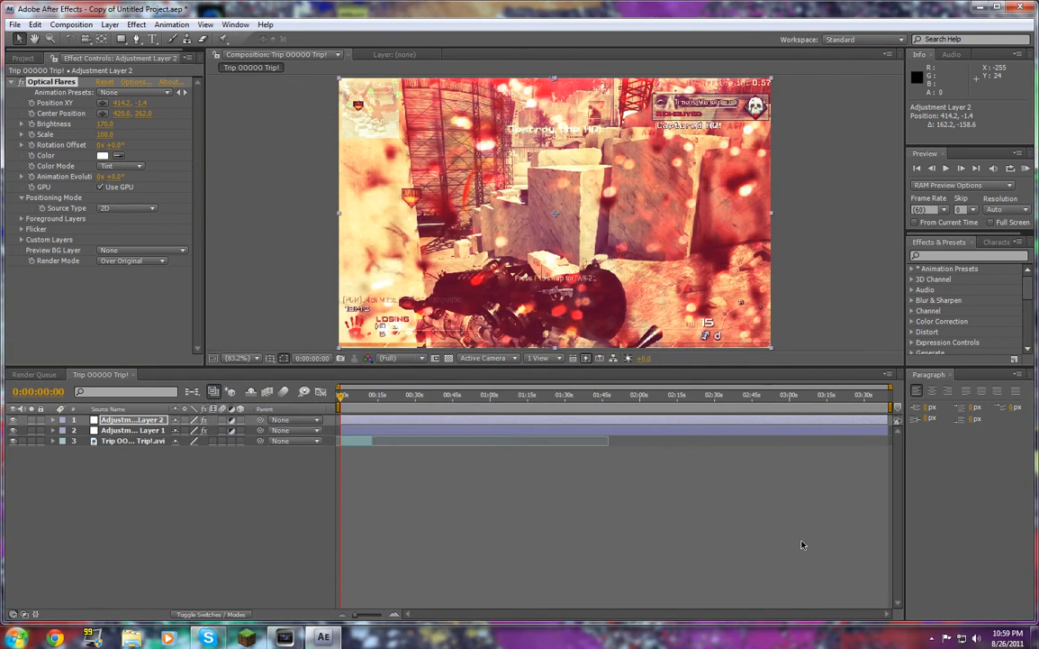
Change the flare's global color to yellow-green 6F940A in the Optical Flares options
left_click(132, 82)
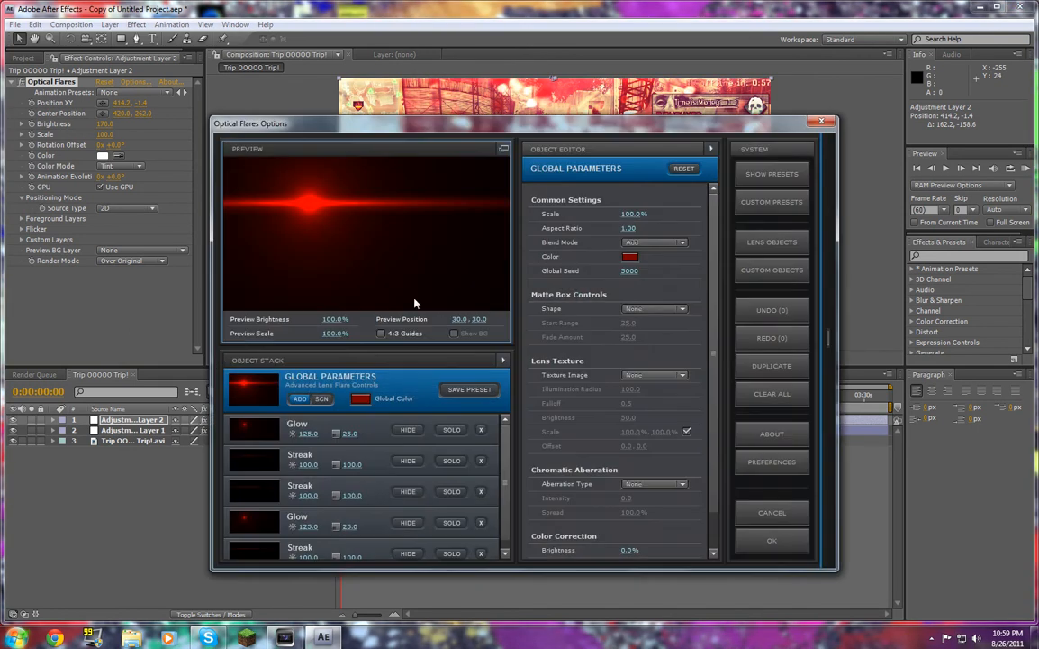
left_click(367, 399)
mouse_move(412, 416)
left_mouse_down()
mouse_move(423, 464)
mouse_move(428, 451)
left_mouse_up()
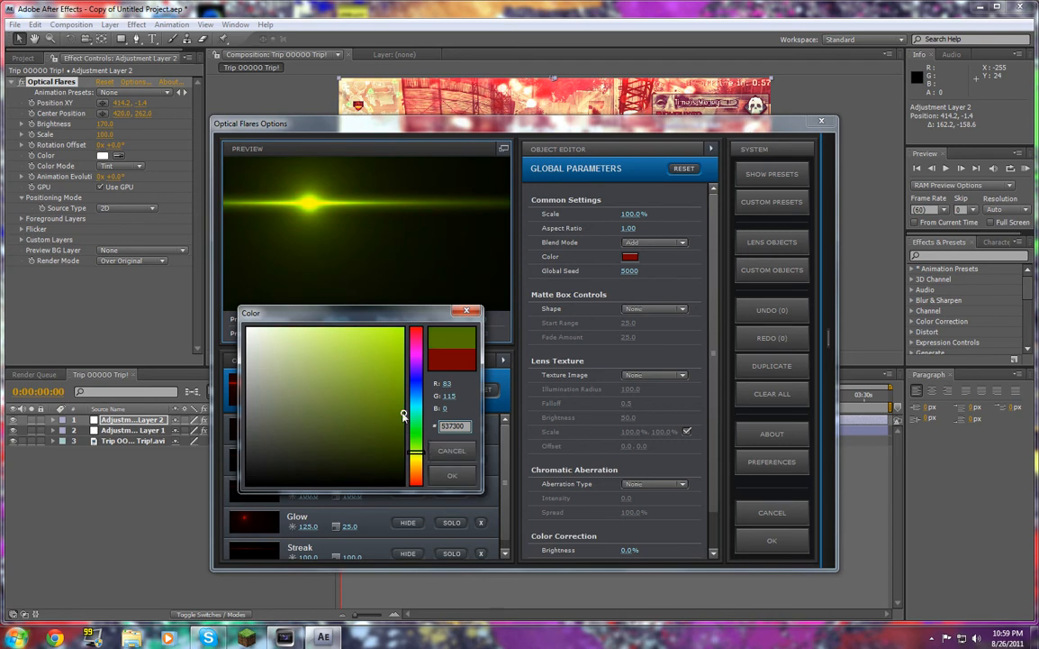
left_click(392, 392)
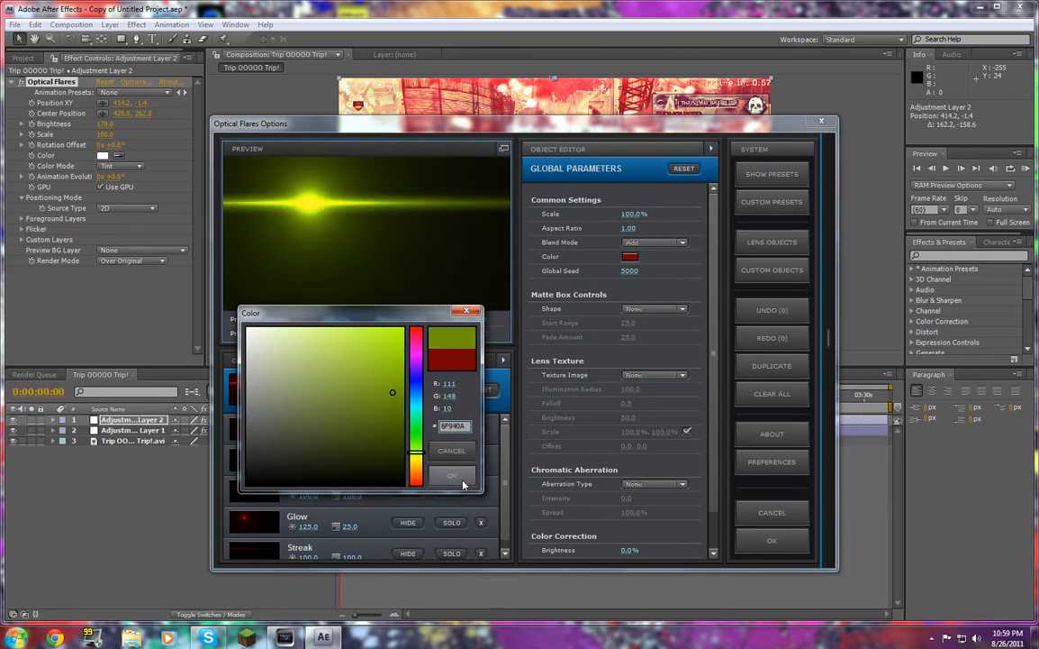
left_click(453, 476)
left_click(772, 539)
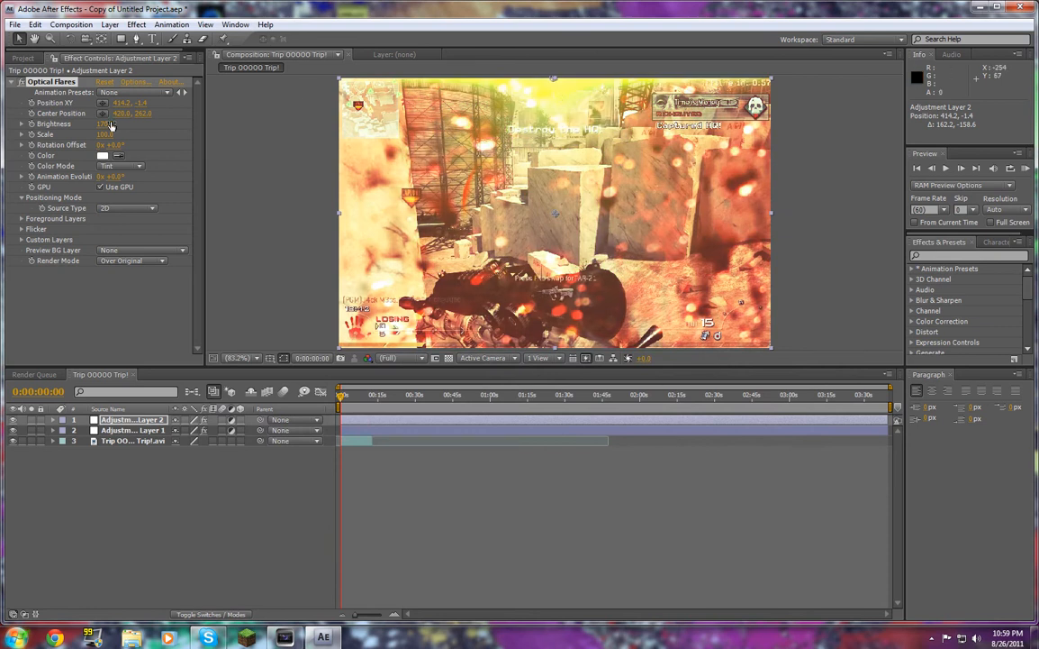
Set the flare's brightness to 60 and keyframe its flicker with type Smooth, speed 15 and amount 45
mouse_move(101, 123)
left_mouse_down()
mouse_move(90, 125)
mouse_move(99, 134)
left_mouse_up()
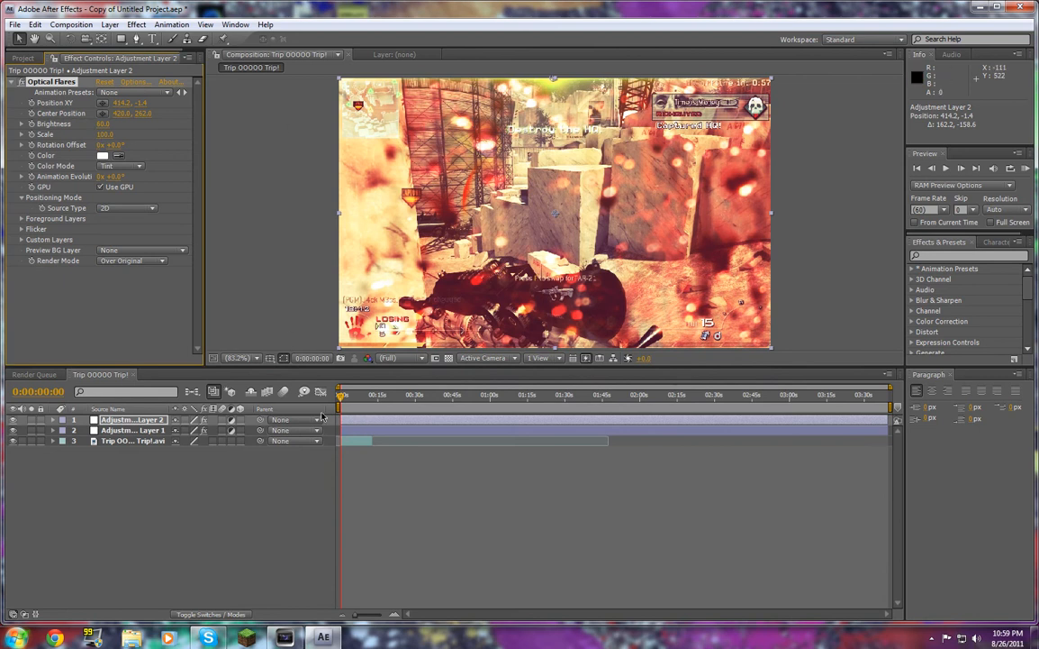
left_click(22, 229)
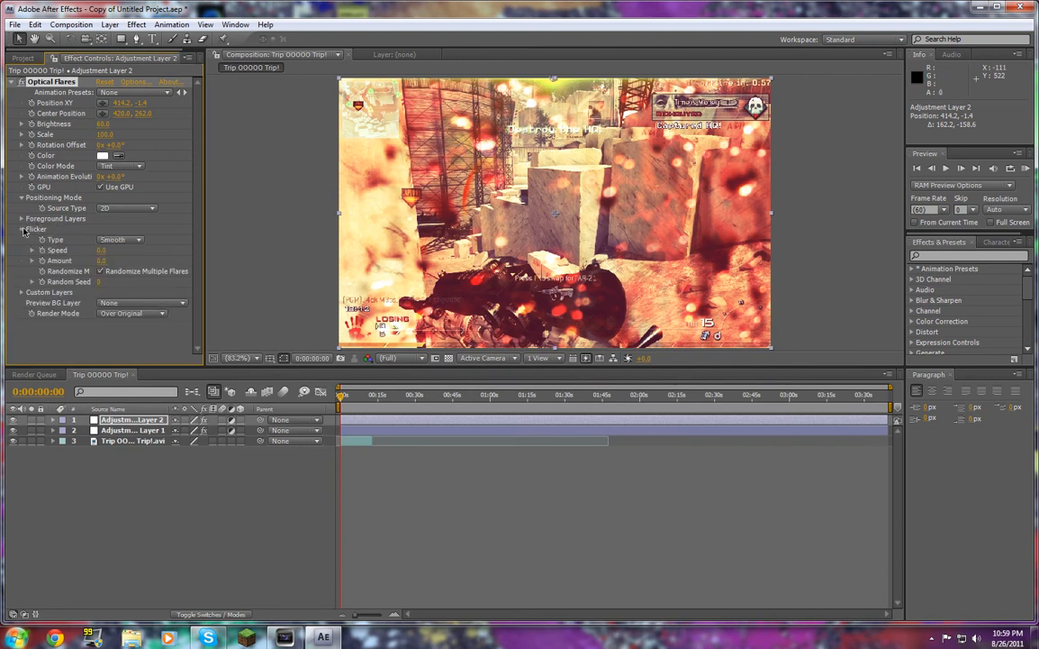
left_click(140, 239)
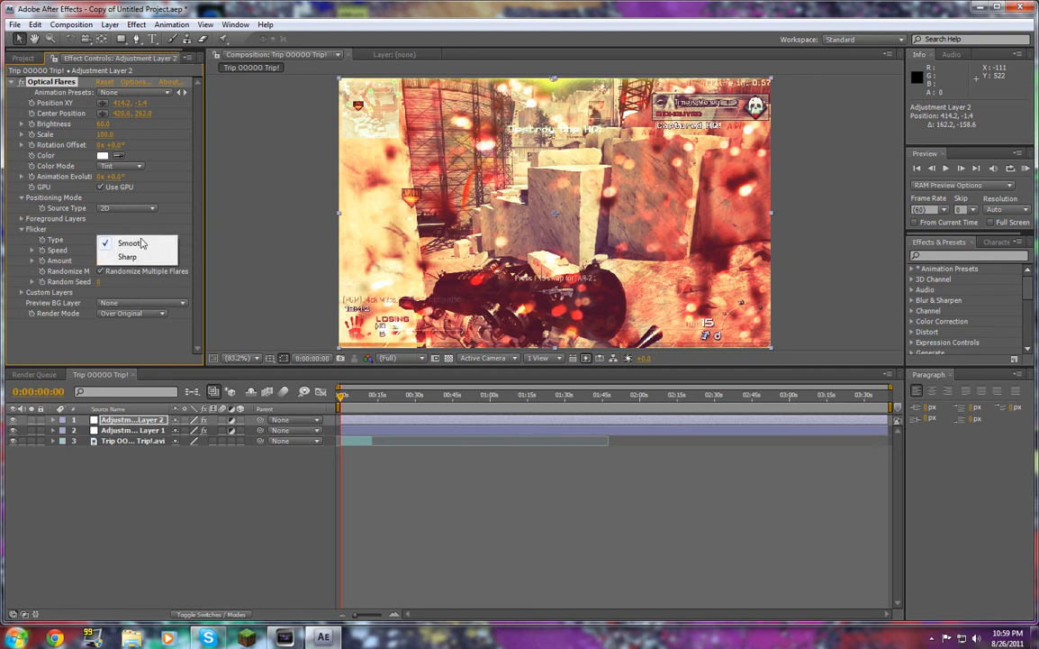
left_click(67, 227)
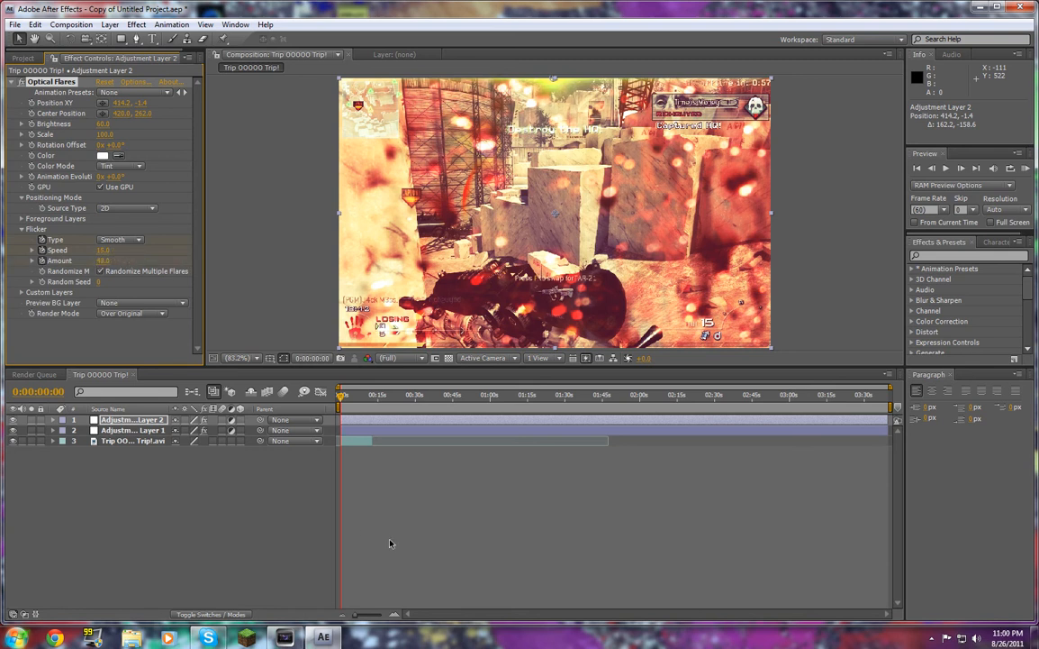
Shorten the work area to the end of the trimmed gameplay clip and RAM-preview the flickering flare
mouse_move(345, 400)
left_mouse_down()
mouse_move(365, 396)
mouse_move(341, 397)
left_mouse_up()
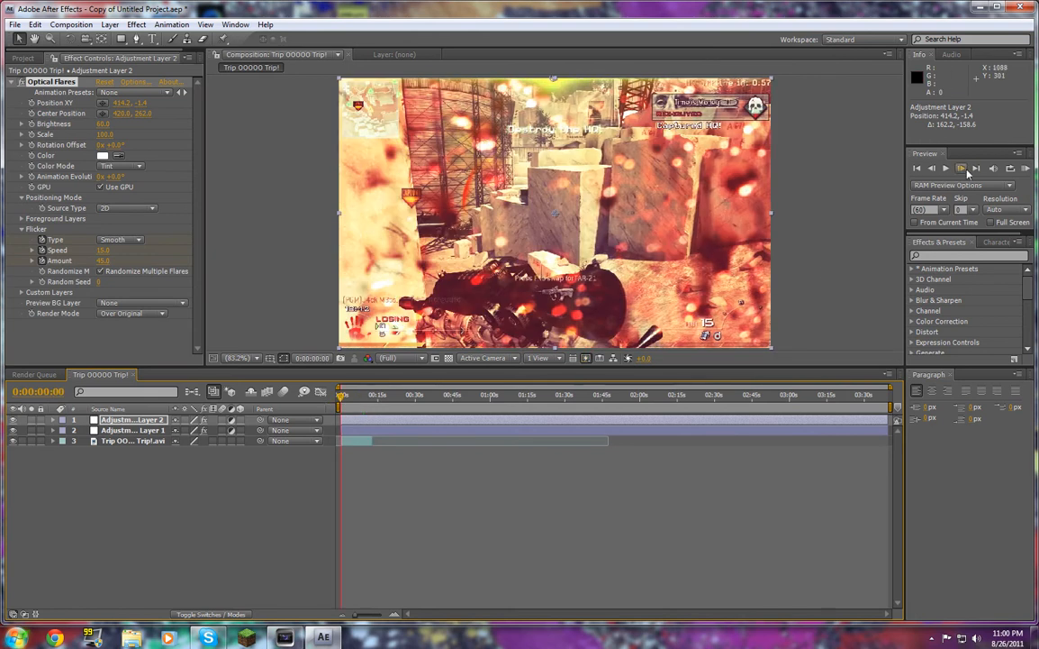
left_click_drag(889, 406, 373, 388)
left_click(1026, 169)
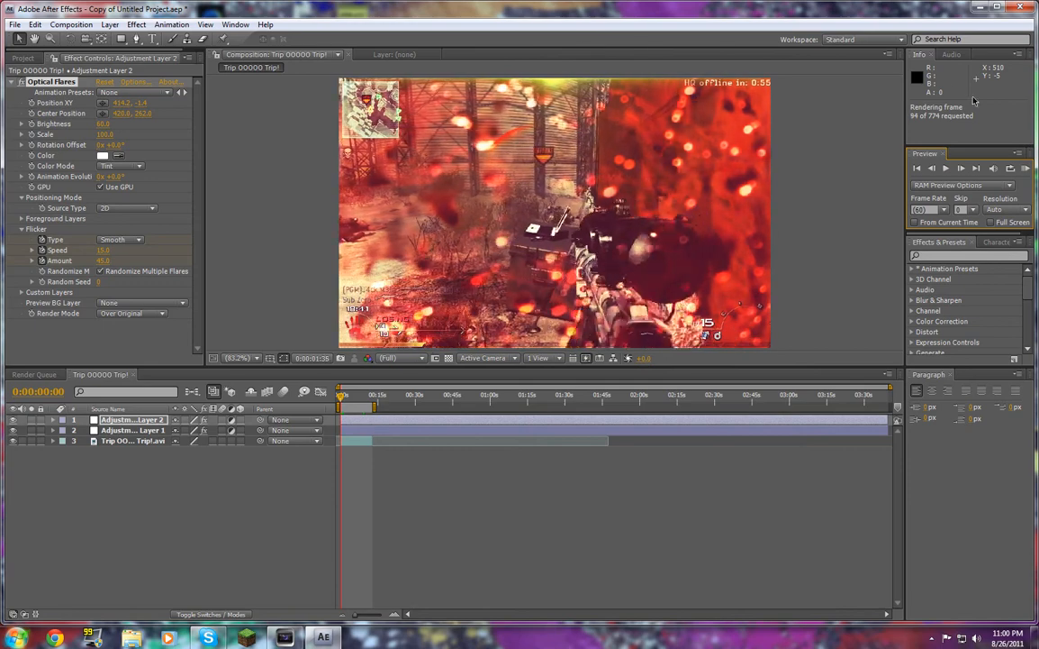
left_click(1028, 169)
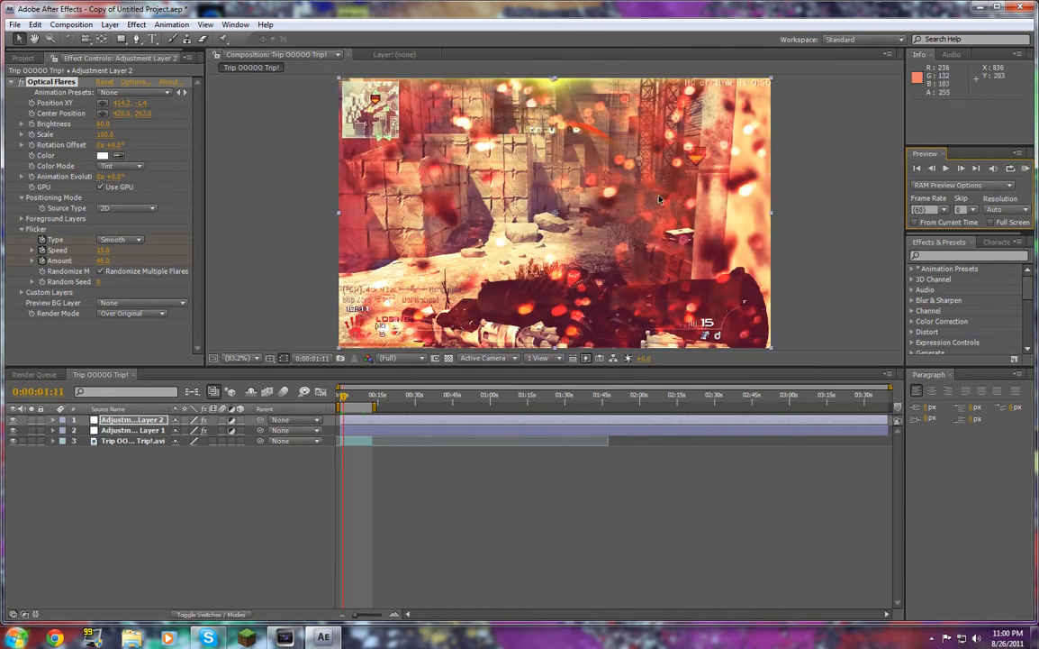
Set the flare's global color to blue 0A5494 in the Optical Flares options
left_click(118, 106)
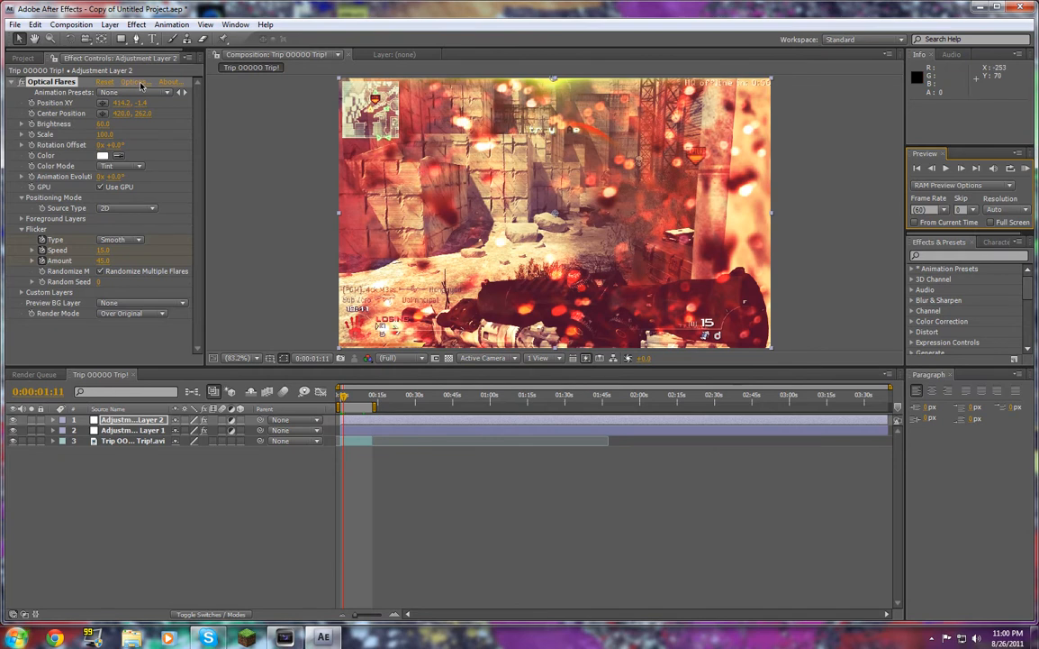
left_click(139, 83)
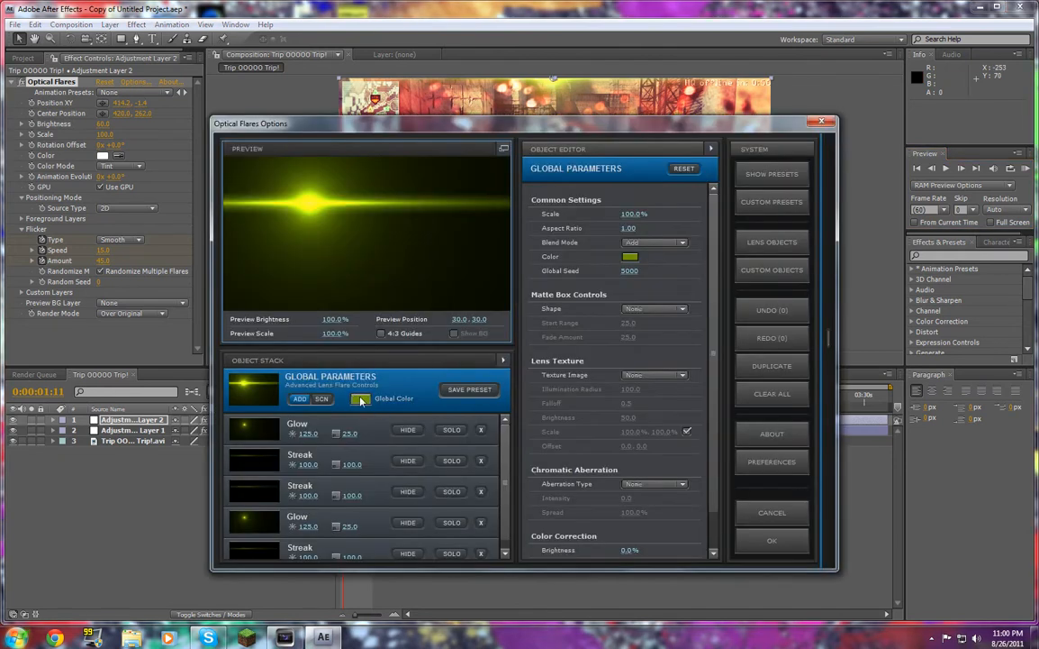
left_click(361, 400)
left_click(418, 396)
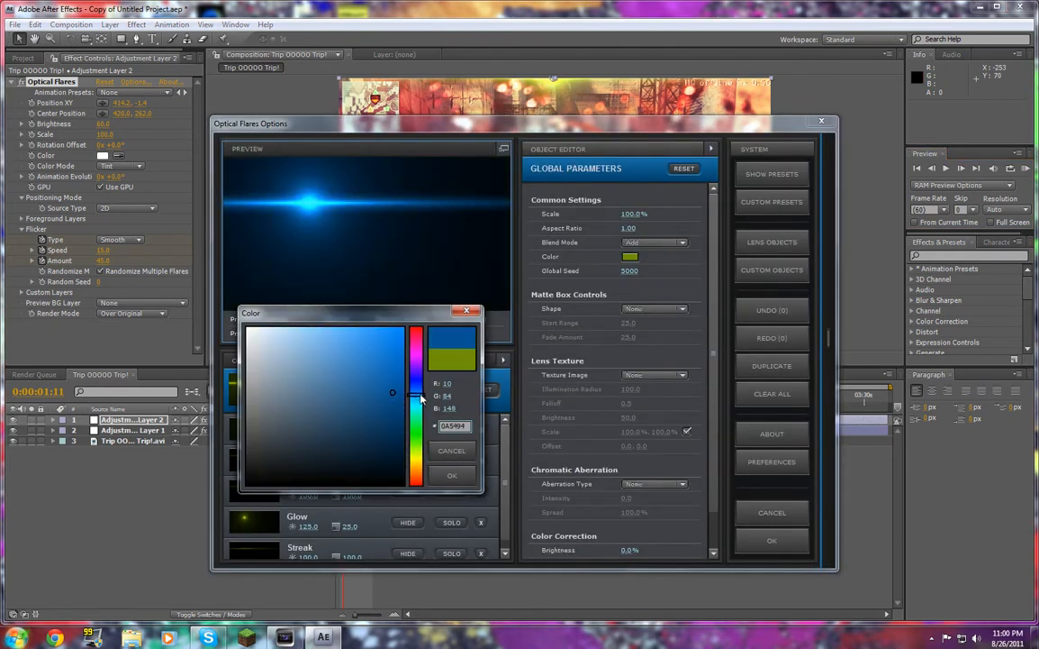
left_click(452, 475)
left_click(772, 540)
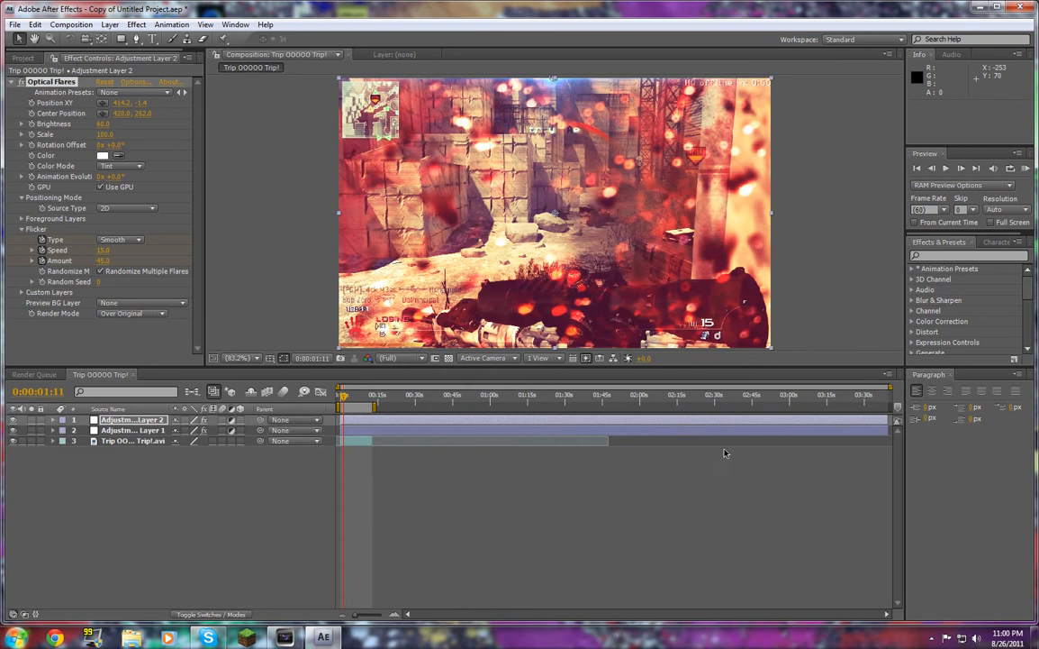
Return to the start of the composition and RAM-preview the clip with the blue flickering flare
left_click(342, 397)
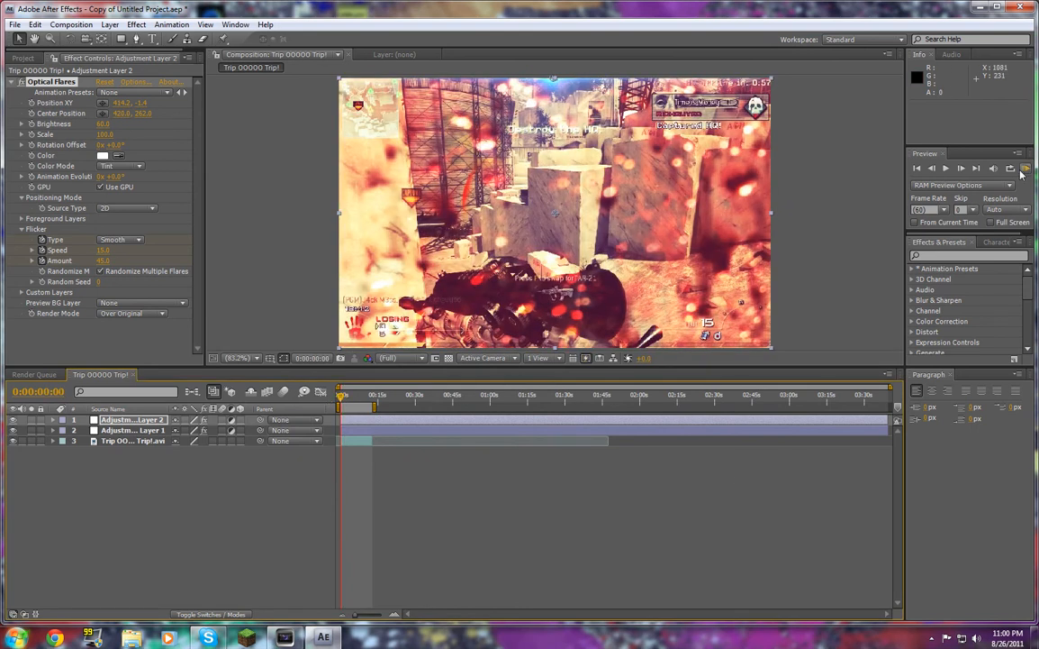
left_click(1024, 168)
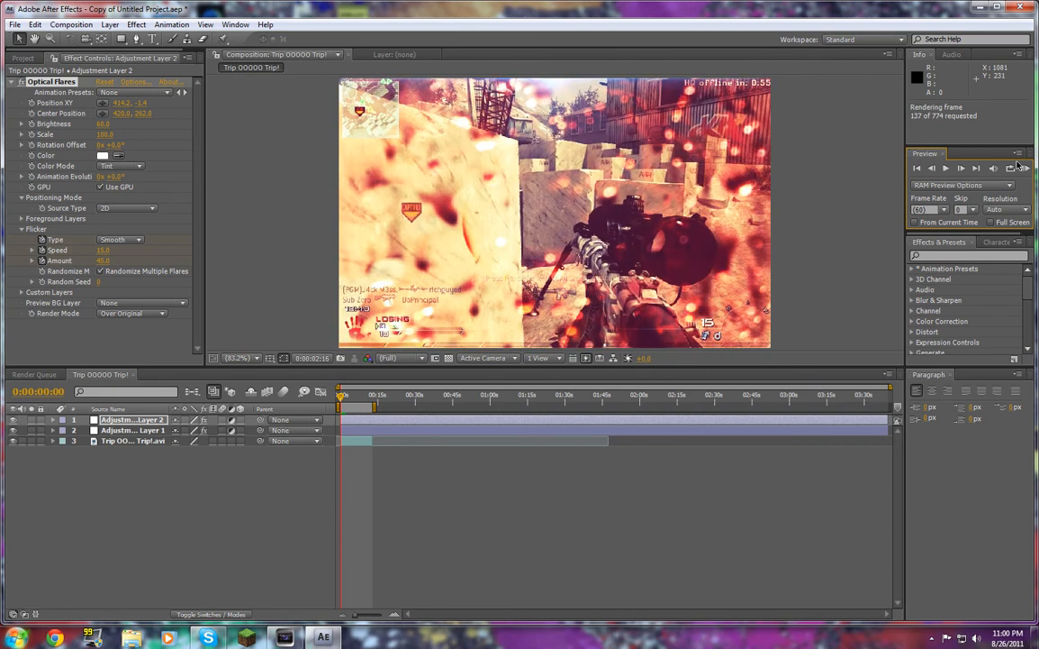
left_click(1021, 167)
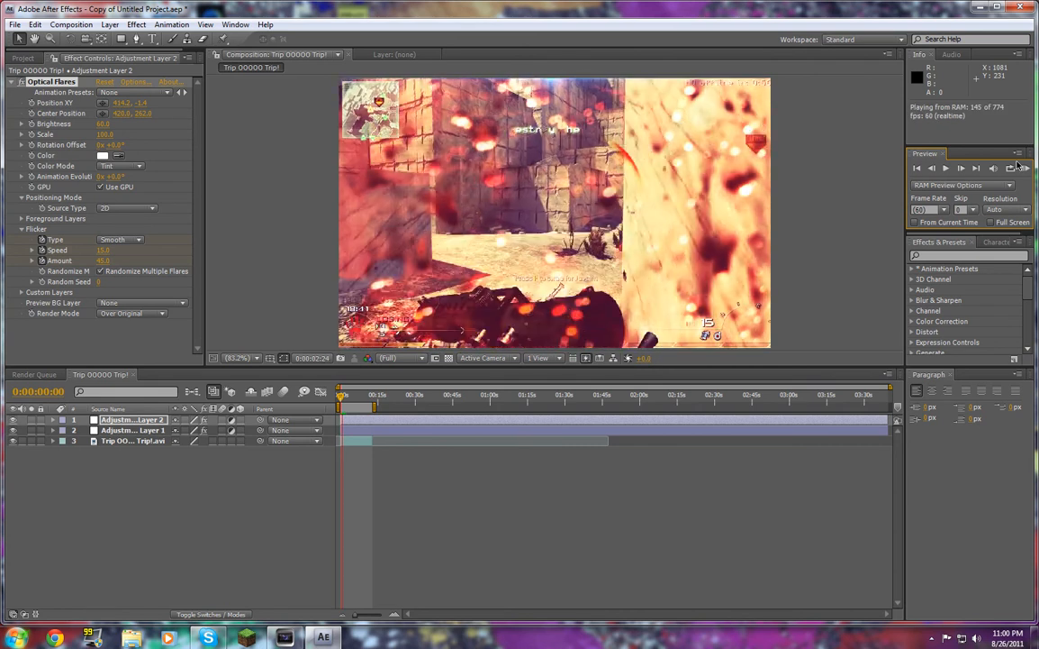
left_click(1021, 166)
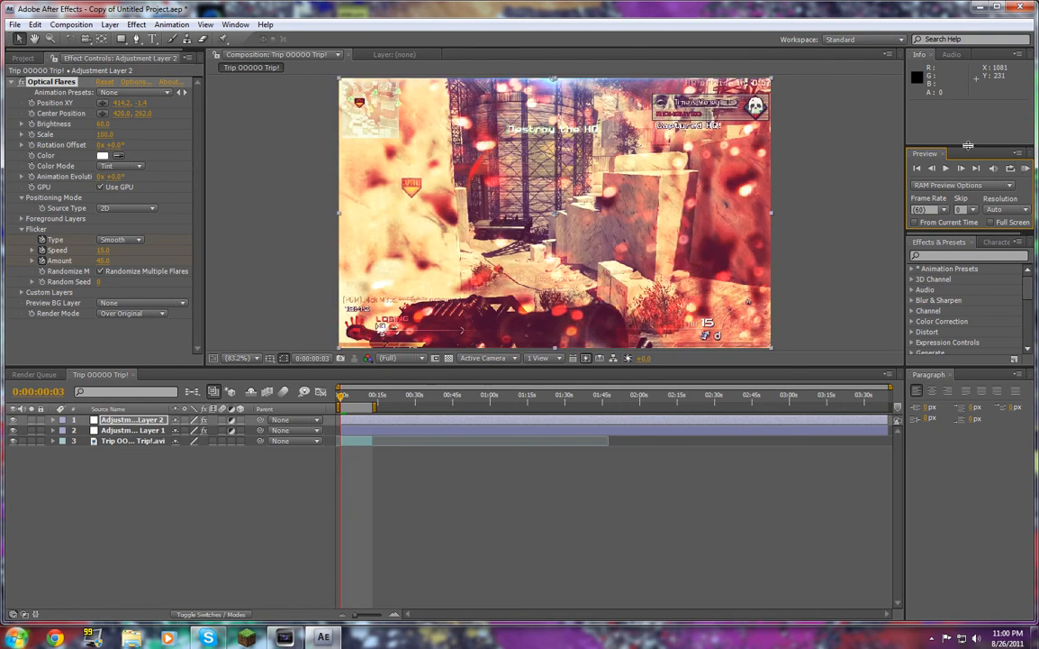